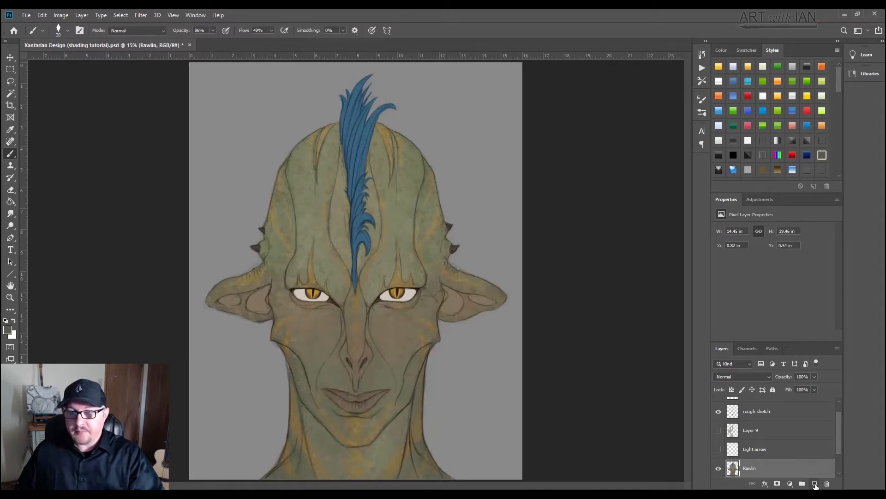
Step: Create a new layer above the Rawlin layer, name it "shadow 1", and clip it to the Rawlin layer
click(815, 484)
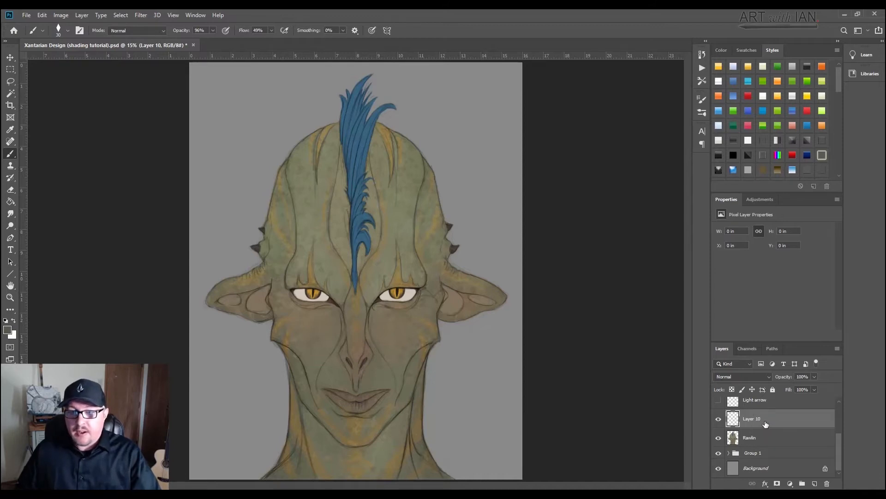
double_click(751, 419)
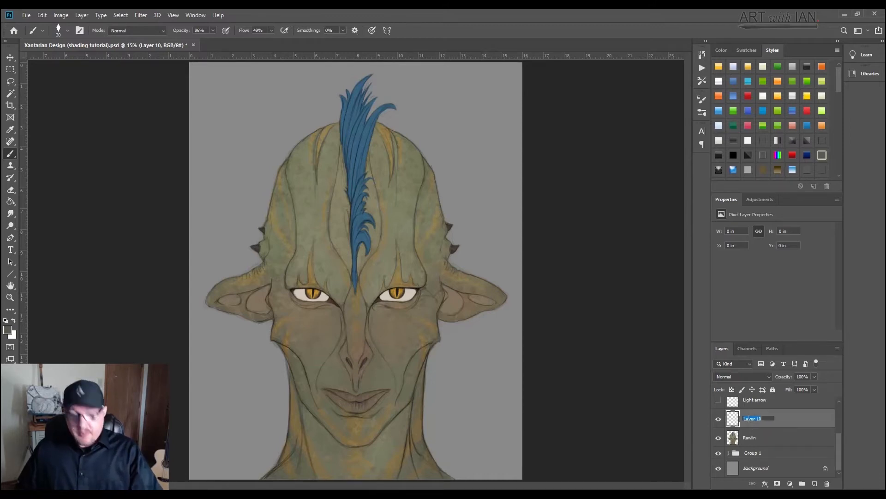
text(s)
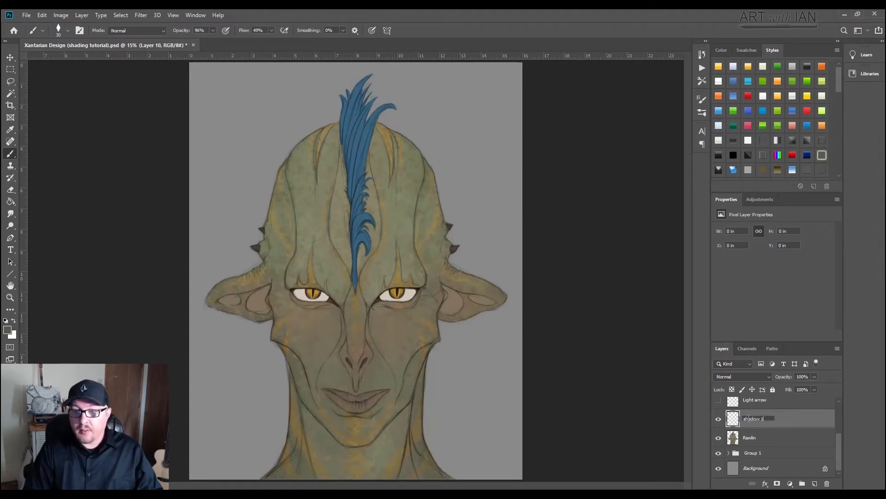
text(hadow 1)
key(Return)
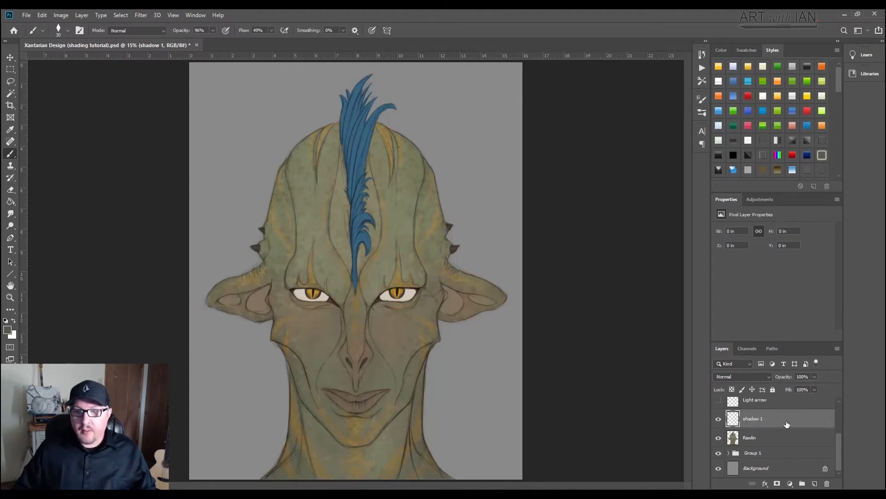
alt+click(755, 425)
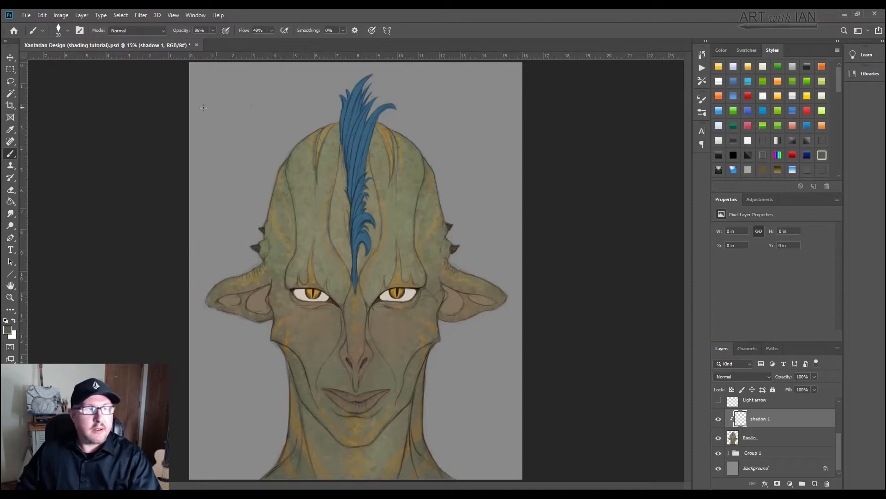
Step: Set the foreground color to the light warm gray b7b1a3
click(8, 331)
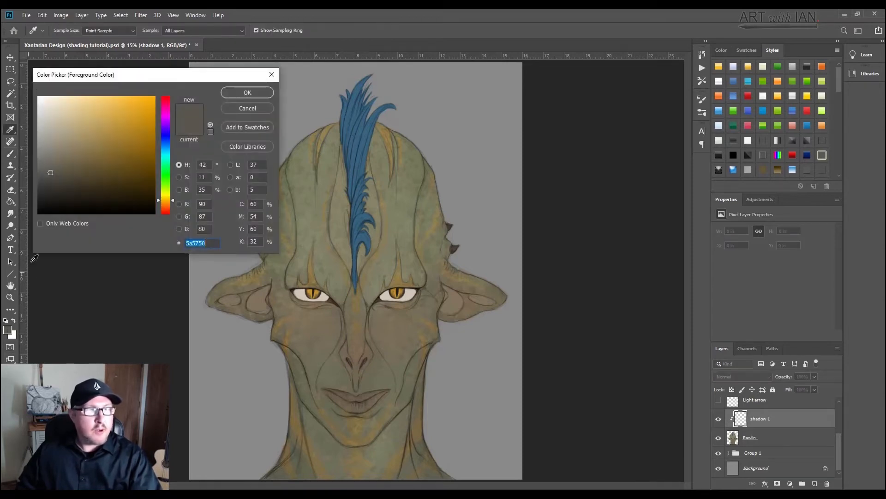
click(53, 142)
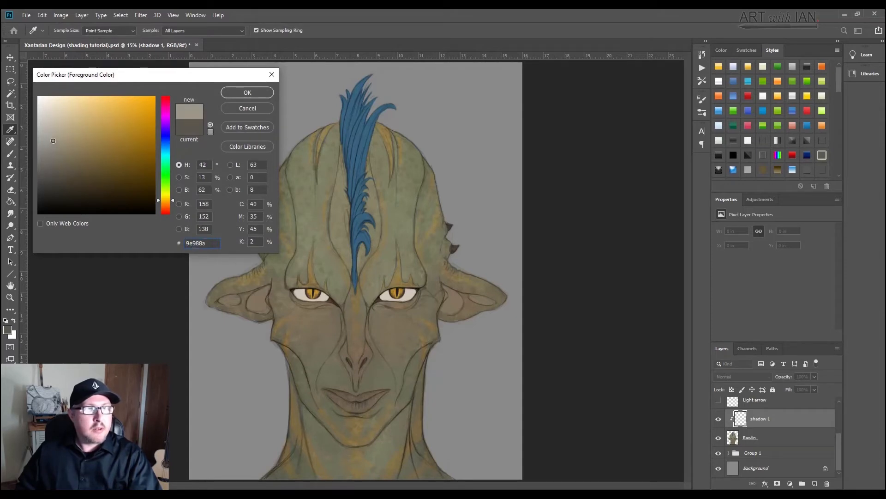
click(51, 136)
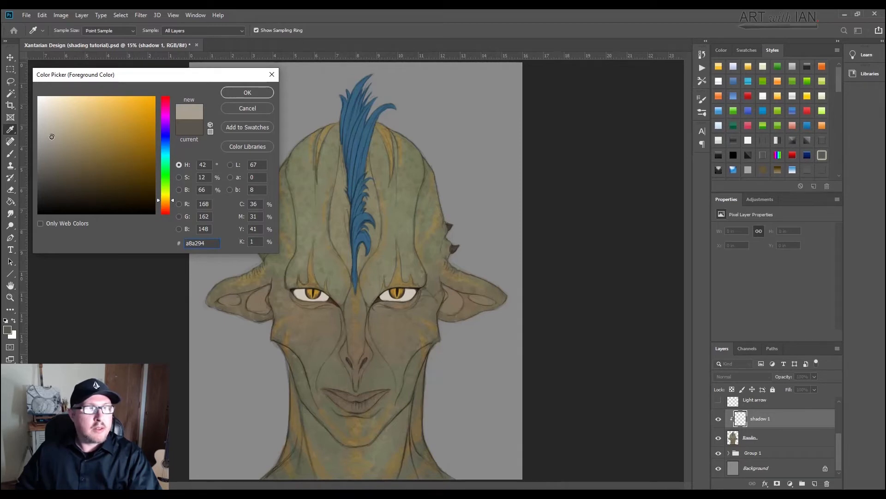
click(52, 131)
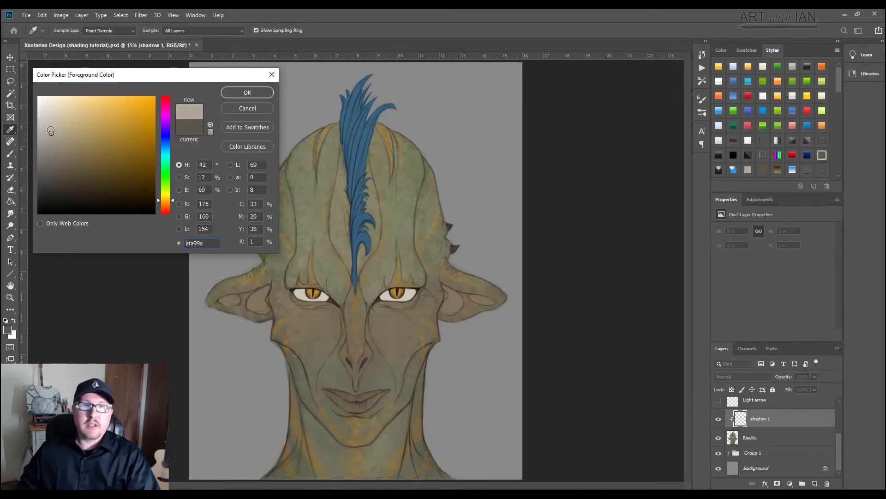
click(50, 129)
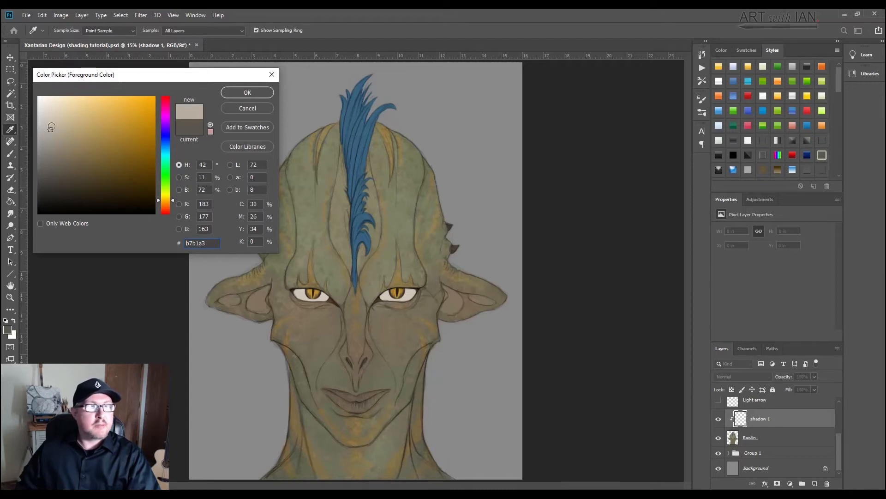
click(246, 93)
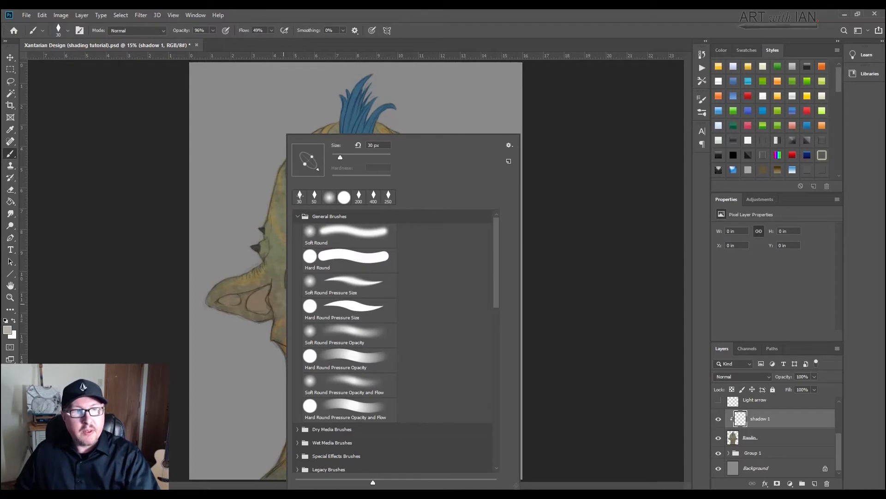
Step: Choose the 30 px recent brush for painting and enlarge its size to 600 px
click(299, 196)
click(168, 185)
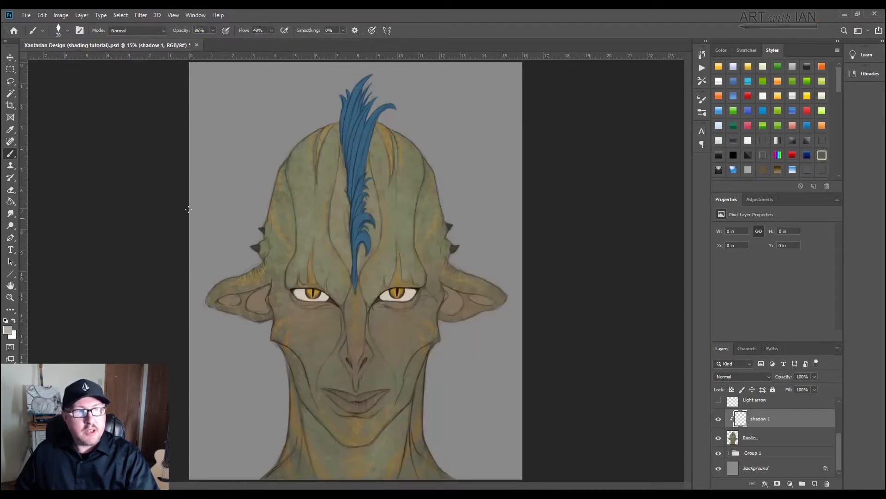
key(bracketright)
key(bracketright)
key(bracketright)
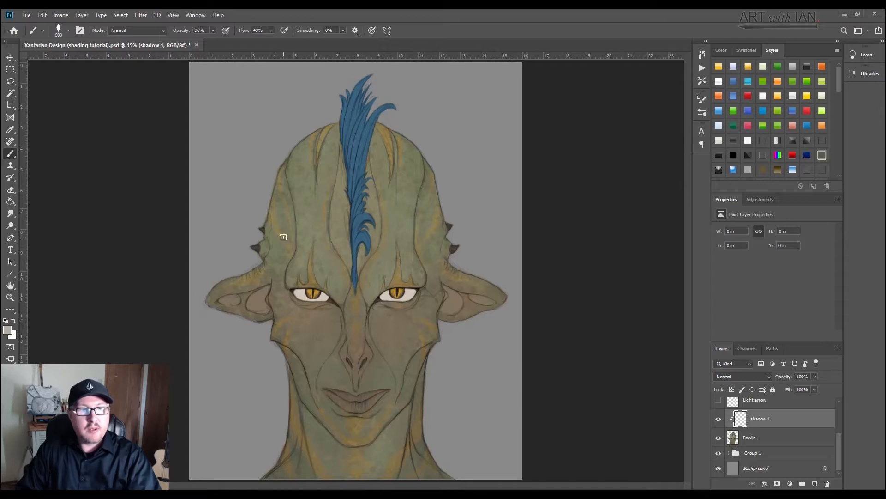
key(bracketright)
key(bracketright)
key(bracketright)
key(bracketright)
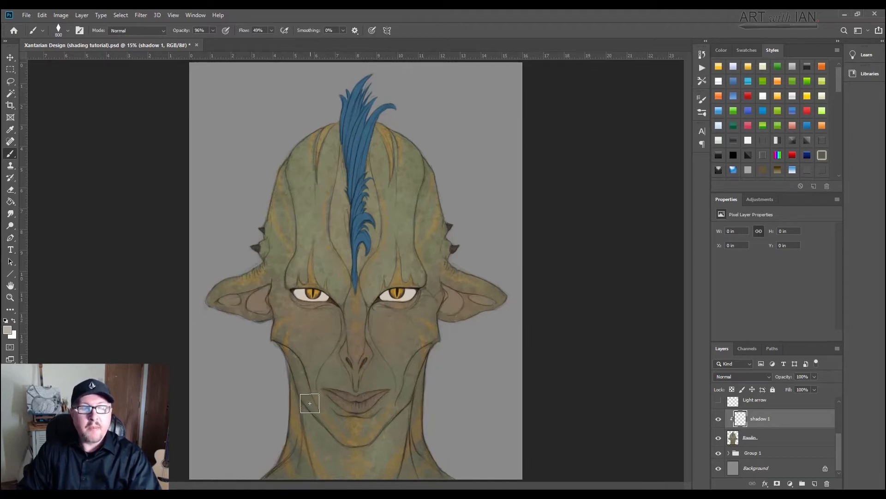
key(bracketleft)
key(bracketleft)
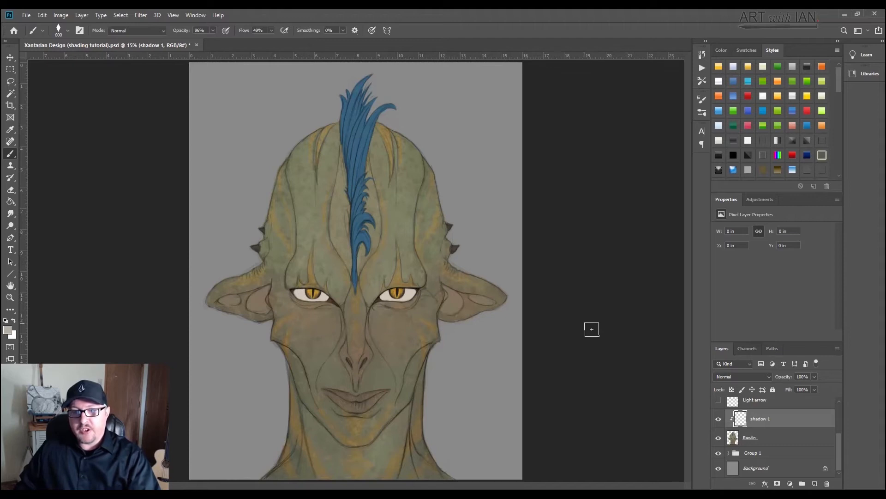
Step: Show the Light arrow layer as a lighting guide and reduce the brush size to 200 px
click(718, 403)
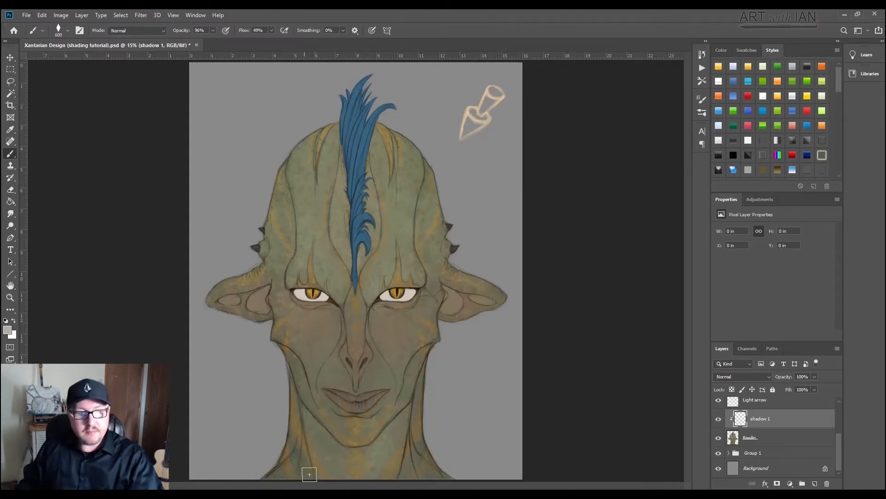
key(bracketleft)
key(bracketleft)
key(bracketleft)
key(bracketleft)
key(bracketleft)
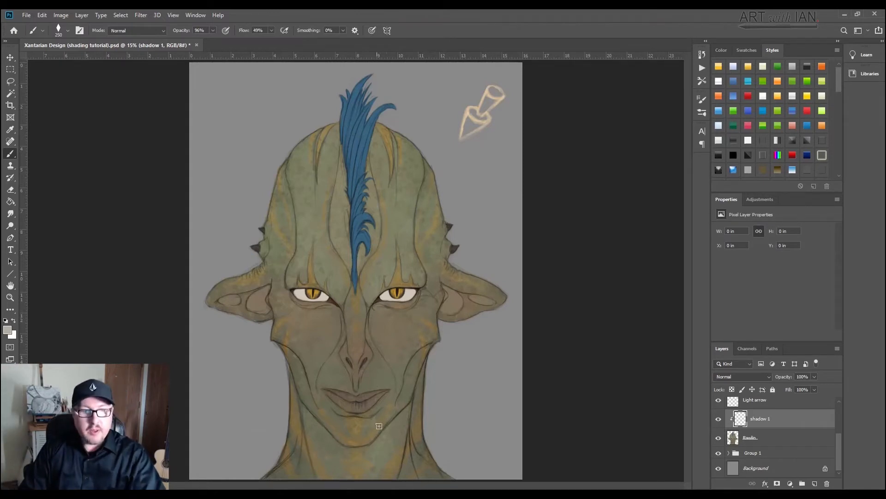
Step: Paint a stroke on the neck below the chin and set the shadow 1 layer's blend mode to Multiply
drag(358, 450, 326, 471)
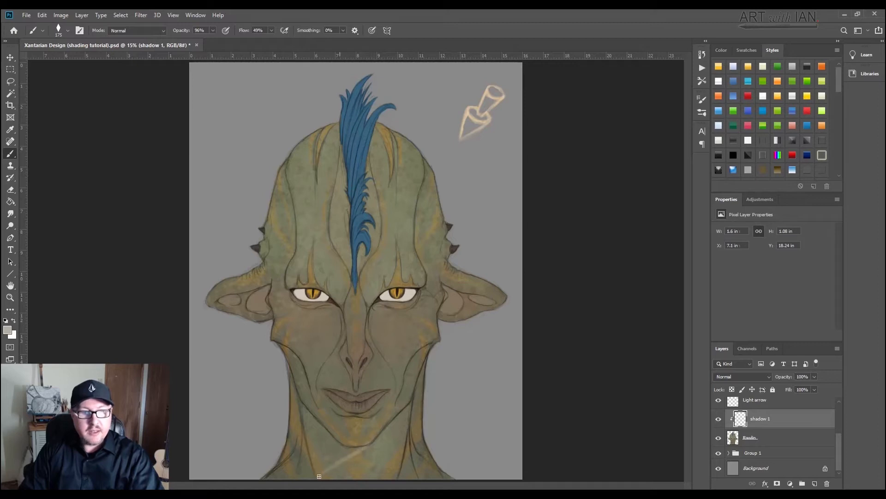
click(738, 376)
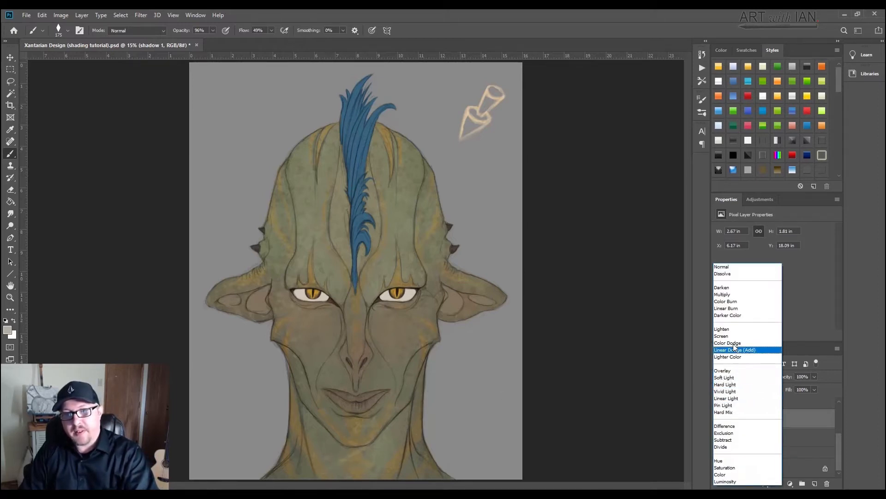
click(724, 296)
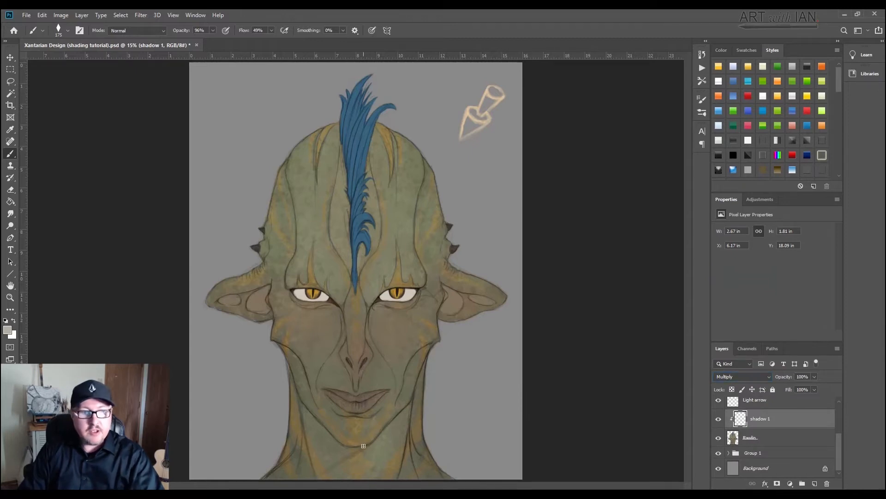
Step: Paint the shadow cast by the chin and jaw across the neck on the shadow 1 layer
drag(354, 453, 318, 478)
key(])
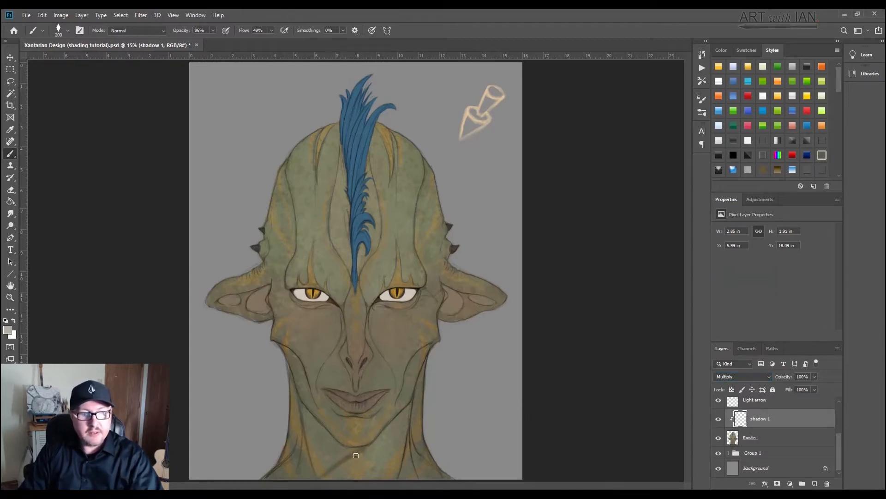
mouse_move(356, 455)
mouse_down()
mouse_move(309, 485)
mouse_move(367, 446)
mouse_move(296, 481)
mouse_move(353, 448)
mouse_move(341, 451)
mouse_move(319, 434)
mouse_move(347, 448)
mouse_move(321, 427)
mouse_move(354, 451)
mouse_move(314, 464)
mouse_move(329, 453)
mouse_move(275, 484)
mouse_move(305, 460)
mouse_move(274, 479)
mouse_move(315, 444)
mouse_move(304, 449)
mouse_move(311, 433)
mouse_move(326, 436)
mouse_move(299, 406)
mouse_move(320, 438)
mouse_move(314, 467)
mouse_move(321, 461)
mouse_move(303, 482)
mouse_move(310, 469)
mouse_move(288, 370)
mouse_move(301, 413)
mouse_move(289, 441)
mouse_move(323, 449)
mouse_up()
Step: Shade the underside of the nose and its side facing away from the light with a 175 px brush
key(bracketleft)
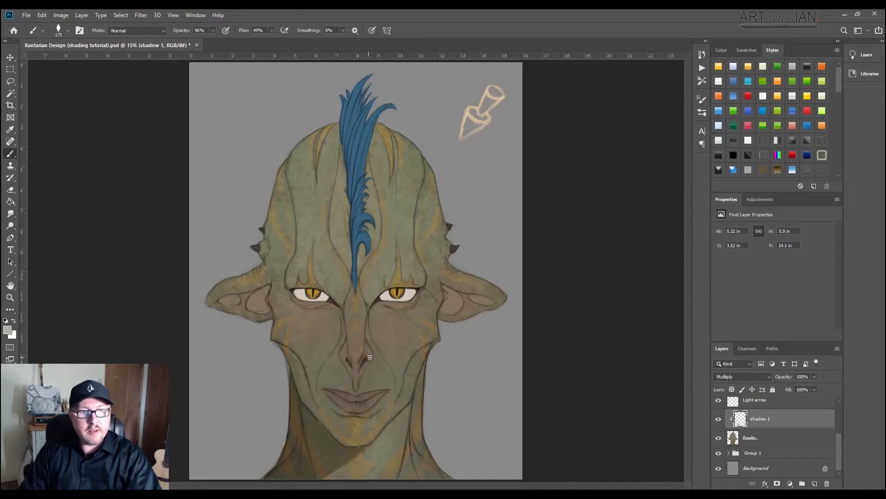
drag(360, 361, 365, 361)
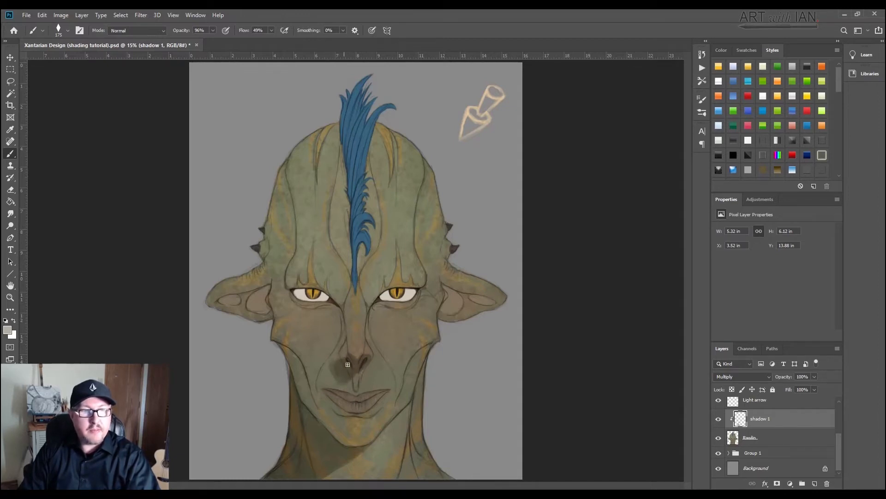
mouse_move(333, 365)
mouse_down()
mouse_move(345, 351)
mouse_move(331, 377)
mouse_up()
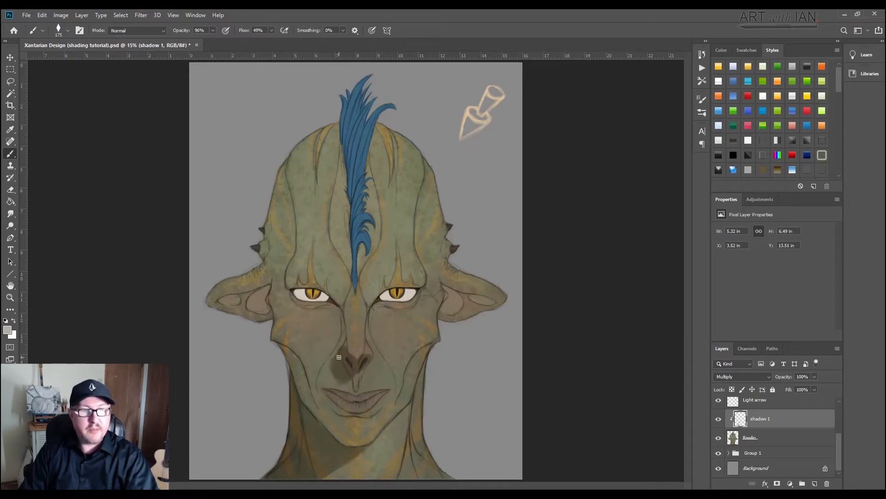
drag(339, 345, 340, 316)
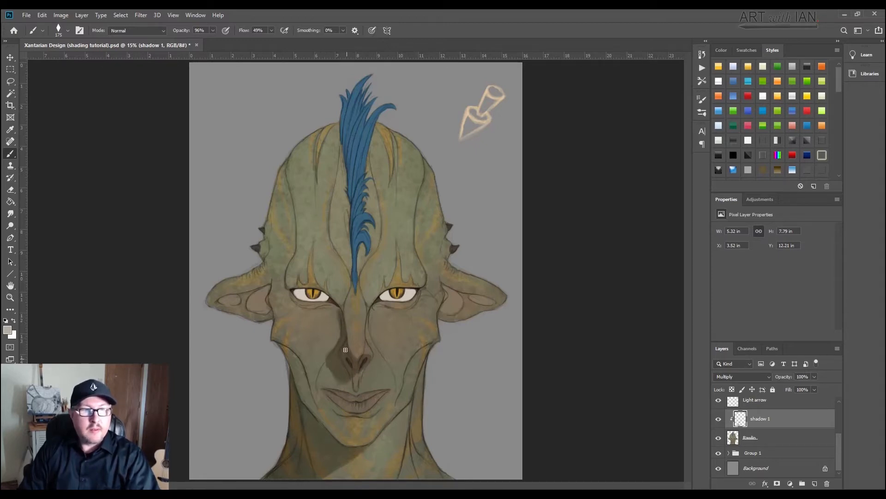
Step: Paint shadows in both eye sockets and around the outer edge of the brow facing away from the light
mouse_move(338, 319)
mouse_down()
mouse_move(325, 290)
mouse_move(301, 283)
mouse_up()
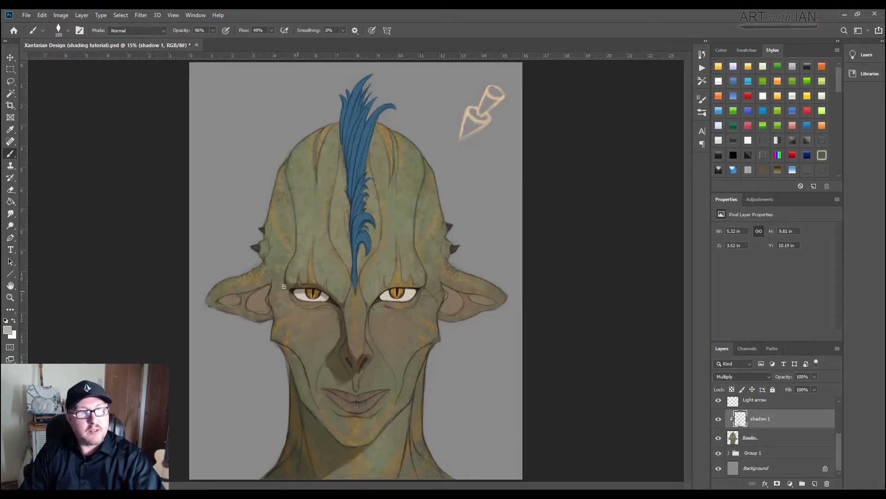
drag(286, 270, 283, 277)
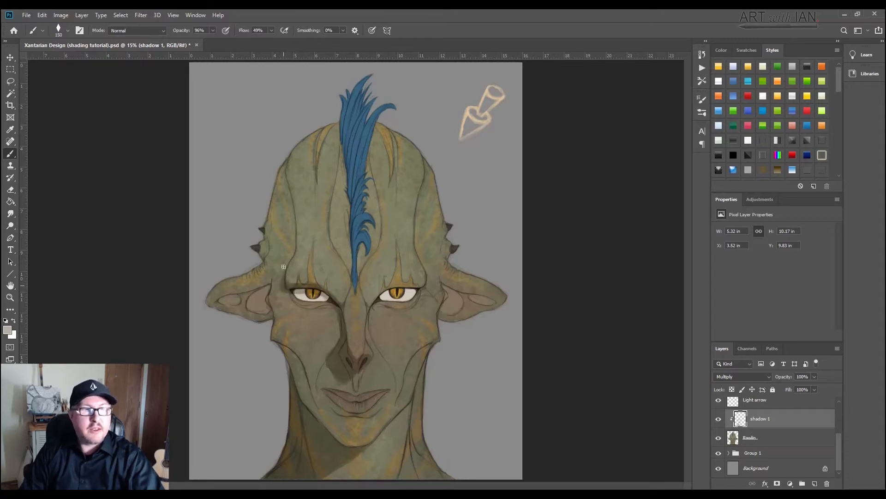
drag(283, 283, 282, 276)
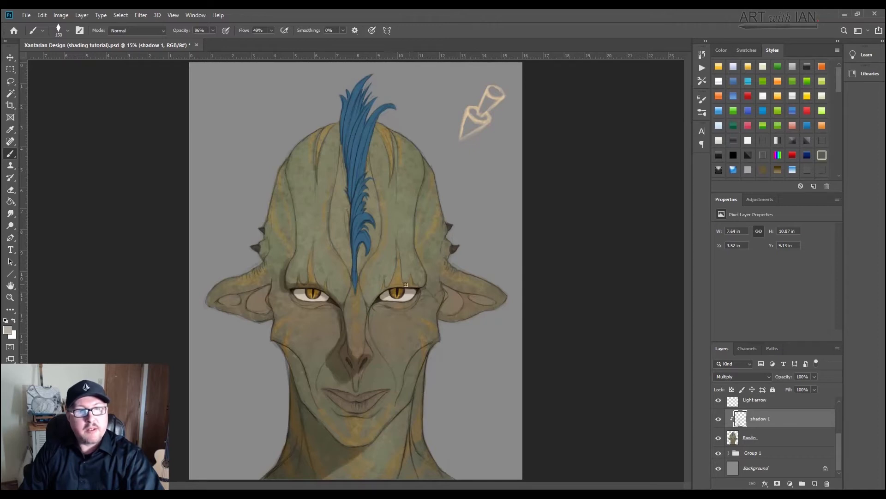
drag(406, 284, 416, 286)
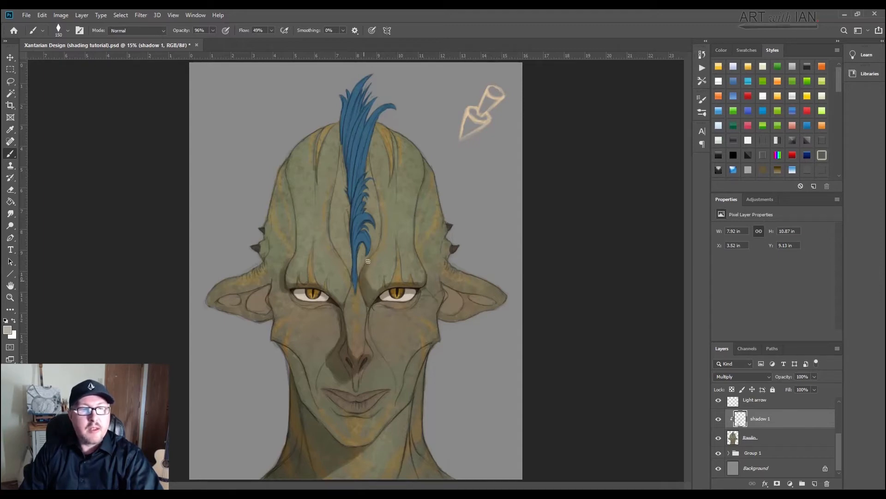
Step: Shade the creases running up the forehead on both sides of the blue crest with a 150 px brush
drag(362, 270, 380, 224)
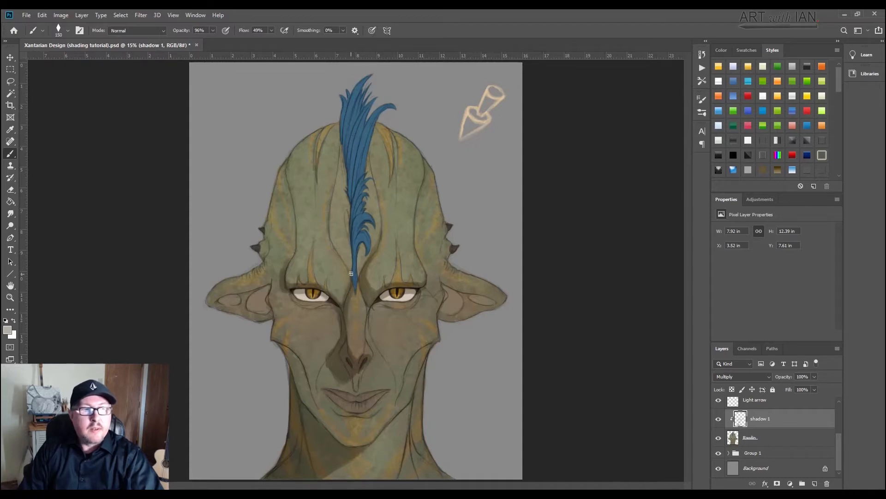
mouse_move(346, 255)
mouse_down()
mouse_move(333, 236)
mouse_move(333, 217)
mouse_move(340, 255)
mouse_move(336, 206)
mouse_move(336, 248)
mouse_move(330, 210)
mouse_up()
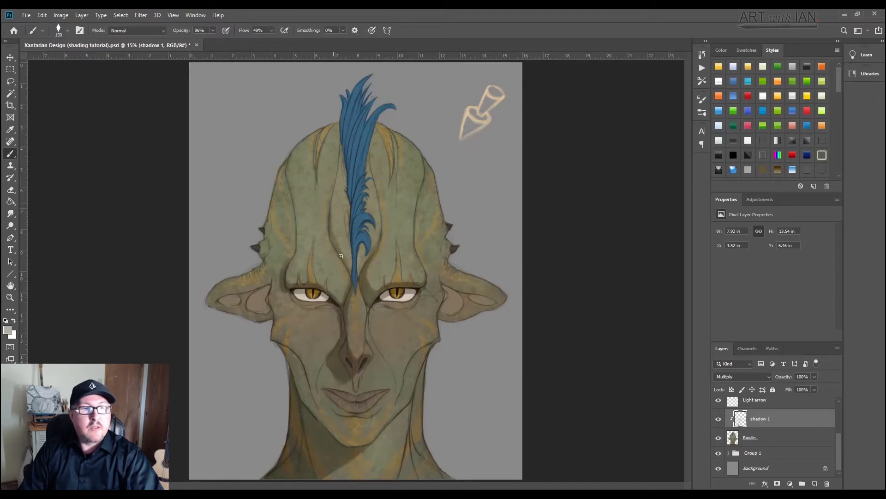
drag(340, 256, 339, 170)
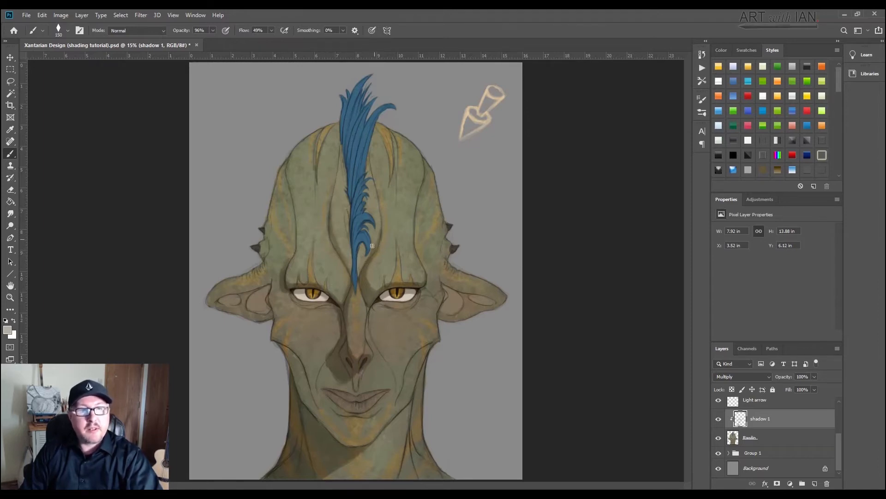
mouse_move(378, 209)
mouse_down()
mouse_move(377, 166)
mouse_move(381, 202)
mouse_up()
Step: Paint the blue crest's cast shadow on the central forehead with a 125 px brush
key(bracketleft)
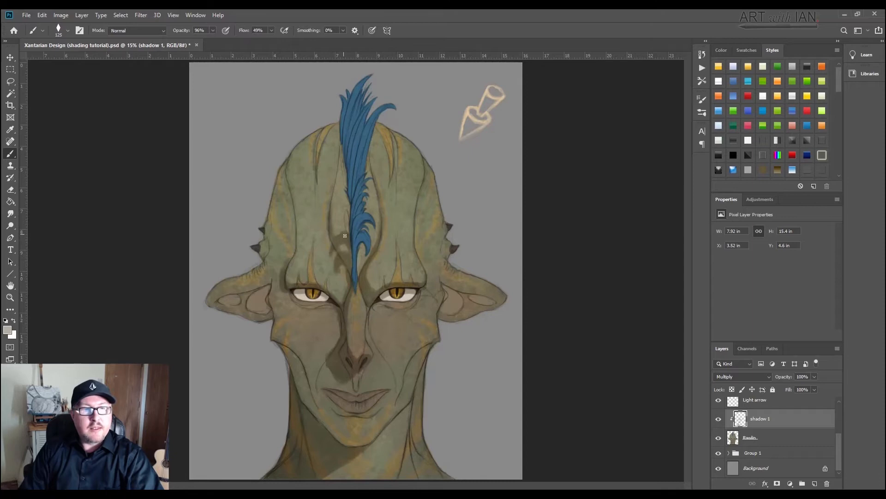
drag(344, 233, 348, 203)
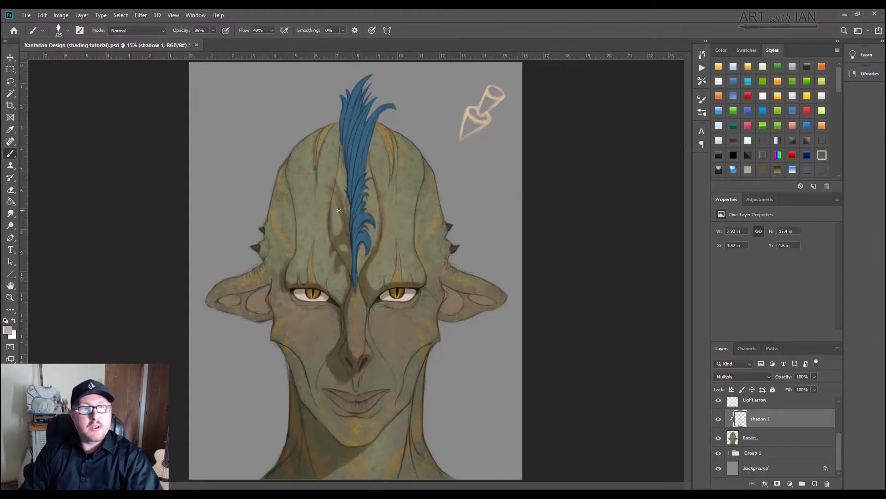
mouse_move(348, 214)
mouse_down()
mouse_move(333, 184)
mouse_move(343, 202)
mouse_move(340, 171)
mouse_move(348, 191)
mouse_move(324, 147)
mouse_move(333, 141)
mouse_move(340, 166)
mouse_move(336, 132)
mouse_move(334, 140)
mouse_move(326, 133)
mouse_move(322, 150)
mouse_move(325, 133)
mouse_move(297, 171)
mouse_move(296, 159)
mouse_move(327, 127)
mouse_move(289, 166)
mouse_move(276, 198)
mouse_move(316, 138)
mouse_move(286, 216)
mouse_move(290, 247)
mouse_move(292, 233)
mouse_move(281, 280)
mouse_move(273, 232)
mouse_move(270, 269)
mouse_up()
Step: Enlarge the brush to 250 px and shade the side and upper edge of the head facing away from the light
key(bracketright)
key(bracketright)
key(bracketright)
key(bracketright)
drag(316, 151, 324, 141)
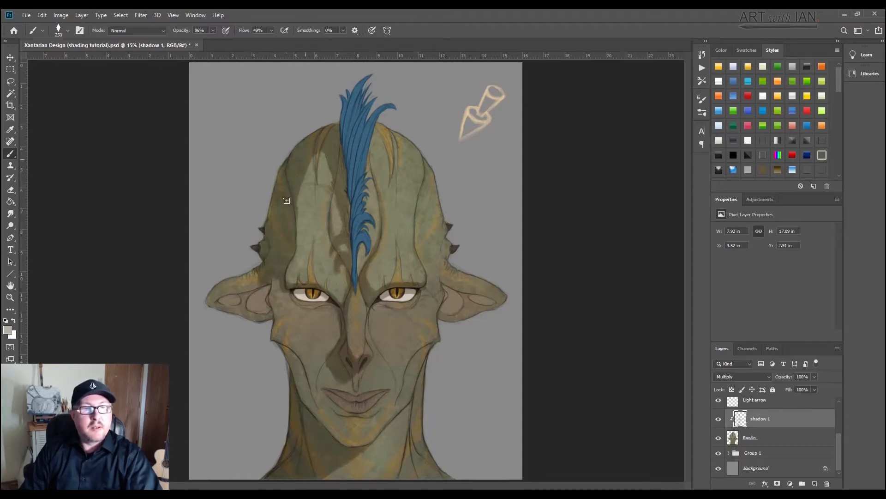
Step: Reduce the brush to 175 px and shade the upper forehead beside the blue crest, on the side facing away from the light
key(bracketleft)
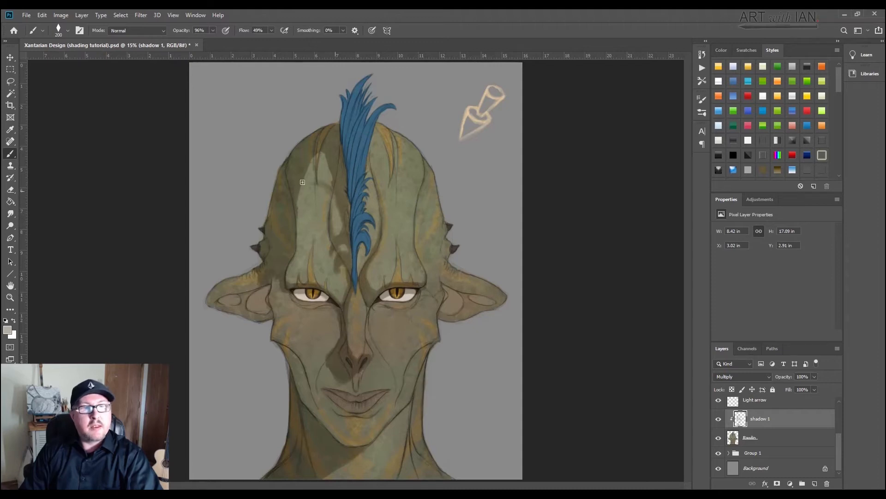
key(bracketleft)
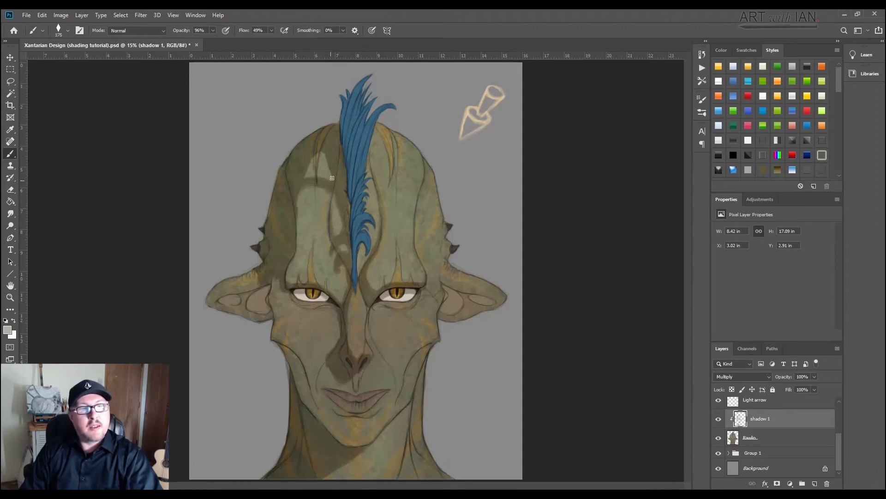
mouse_move(302, 169)
mouse_down()
mouse_move(340, 180)
mouse_move(338, 159)
mouse_move(329, 160)
mouse_move(294, 180)
mouse_move(336, 177)
mouse_move(312, 178)
mouse_move(313, 168)
mouse_move(297, 187)
mouse_up()
mouse_move(326, 150)
mouse_down()
mouse_move(308, 155)
mouse_move(287, 206)
mouse_up()
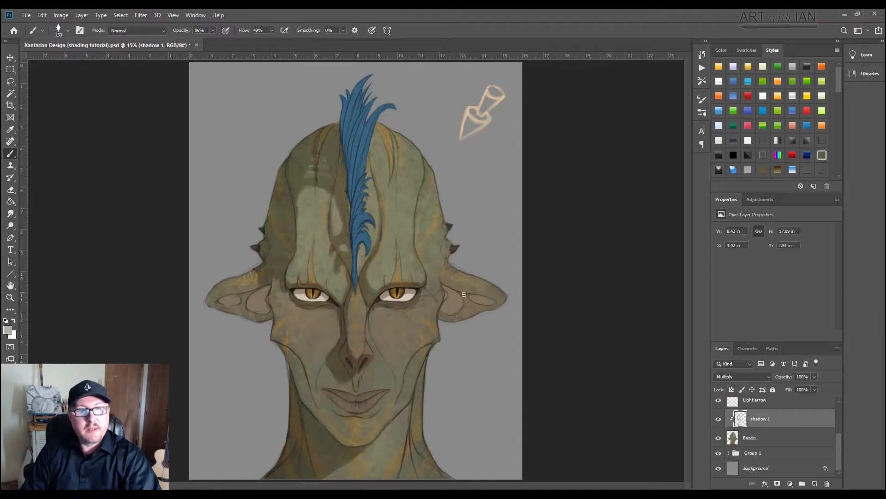
Step: Shade the inner folds of both ears, and use a 250 px brush for the cheek and jaw facing away from the light
mouse_move(441, 287)
mouse_down()
mouse_move(486, 300)
mouse_move(448, 290)
mouse_up()
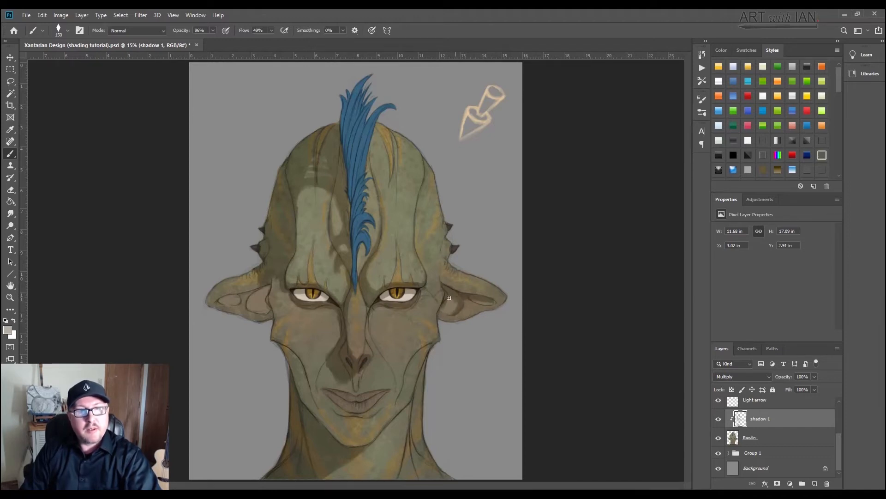
mouse_move(258, 306)
mouse_down()
mouse_move(269, 279)
mouse_move(271, 322)
mouse_move(273, 282)
mouse_move(284, 303)
mouse_up()
key(])
key(])
key(])
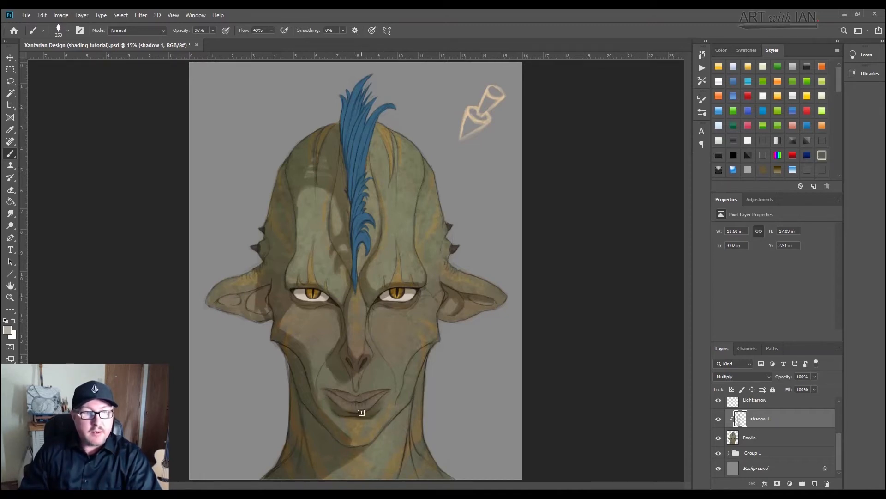
Step: Reduce the brush to 125 px and shade the upper and lower lips
key(bracketleft)
key(bracketleft)
key(bracketleft)
key(bracketleft)
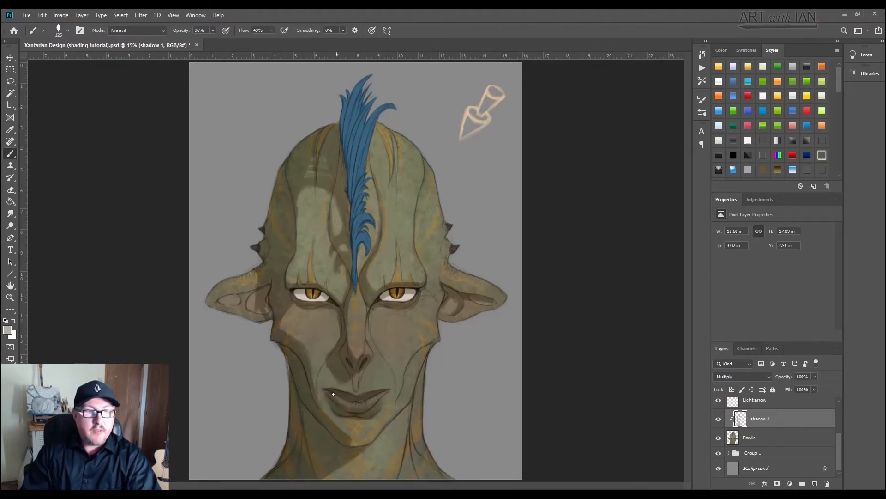
Step: Shade the inside and lower edge of the ear facing away from the light with a 150 px brush
key(bracketright)
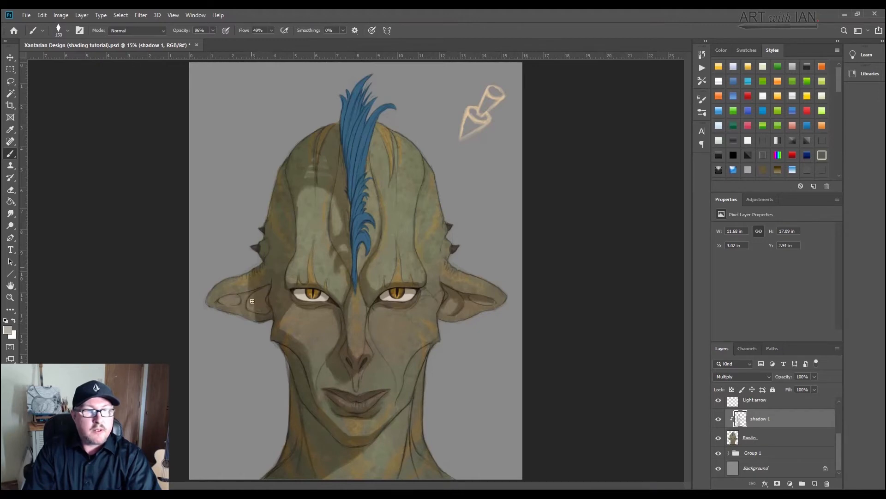
mouse_move(252, 301)
mouse_down()
mouse_move(243, 272)
mouse_move(236, 315)
mouse_move(239, 270)
mouse_move(255, 254)
mouse_move(216, 318)
mouse_up()
drag(239, 286, 225, 314)
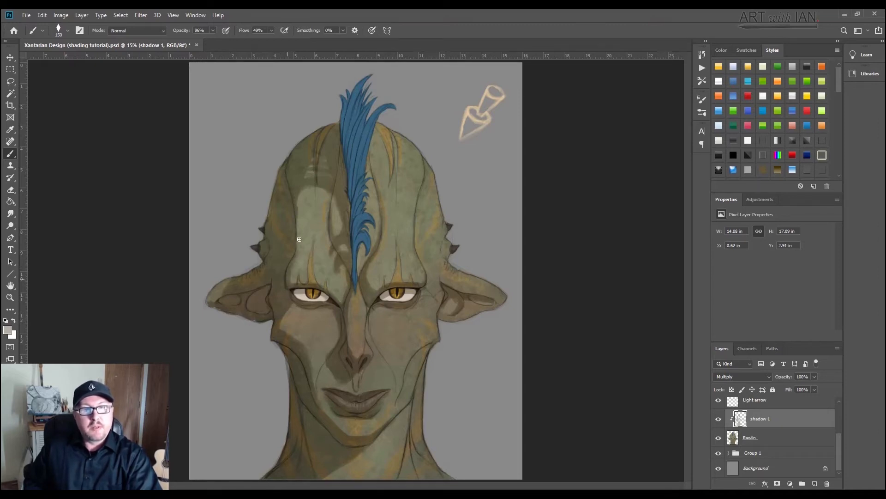
Step: Shade along the outer edge of the forehead ridge facing away from the light, enlarging the brush to 175 px
drag(299, 248, 297, 205)
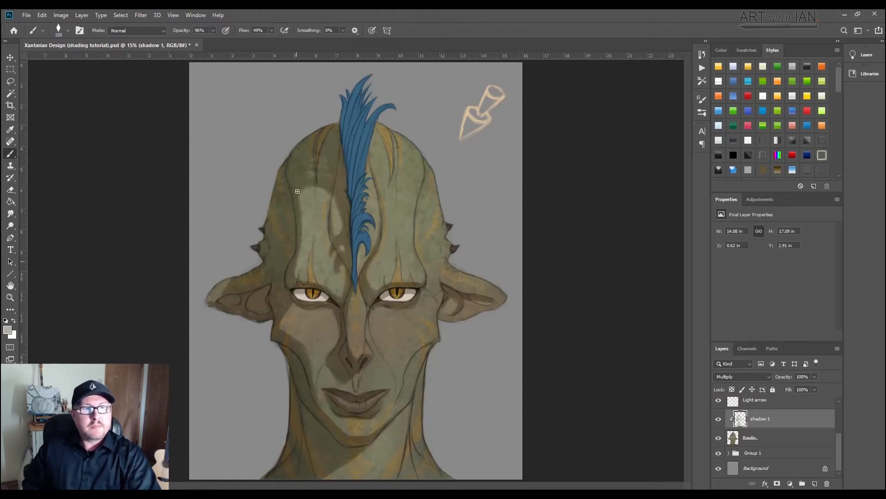
key(bracketright)
key(bracketright)
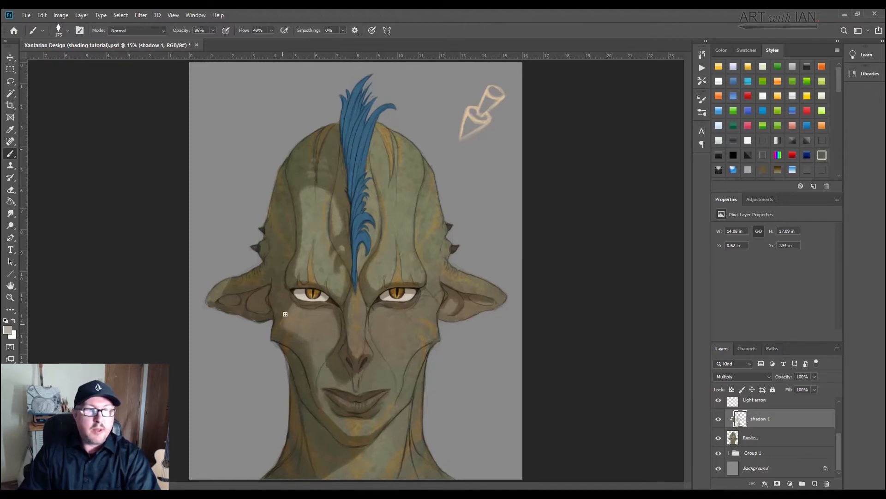
Step: Enlarge the brush to 300 px and shade the outer cheek below the eye on the side facing away from the light
key(bracketright)
key(bracketright)
key(bracketright)
drag(291, 306, 288, 330)
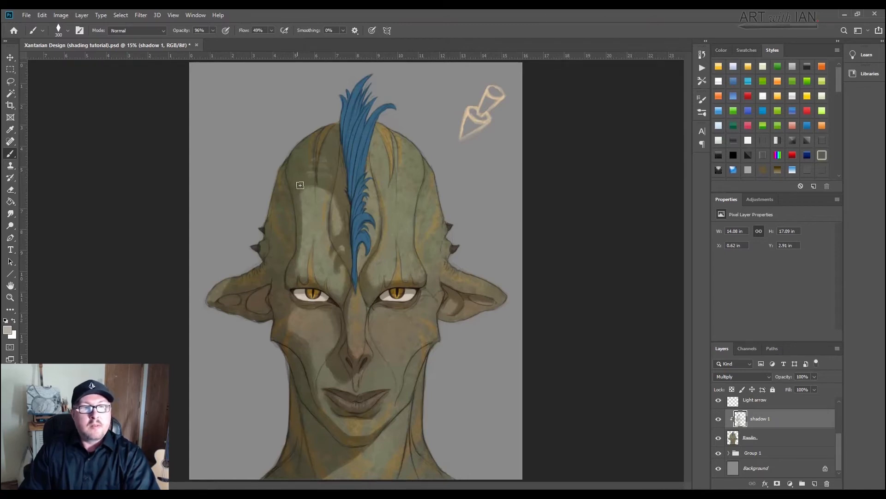
Step: Reduce the brush to 125 px and refine the crest's cast shadow on the central forehead
key(bracketleft)
key(bracketleft)
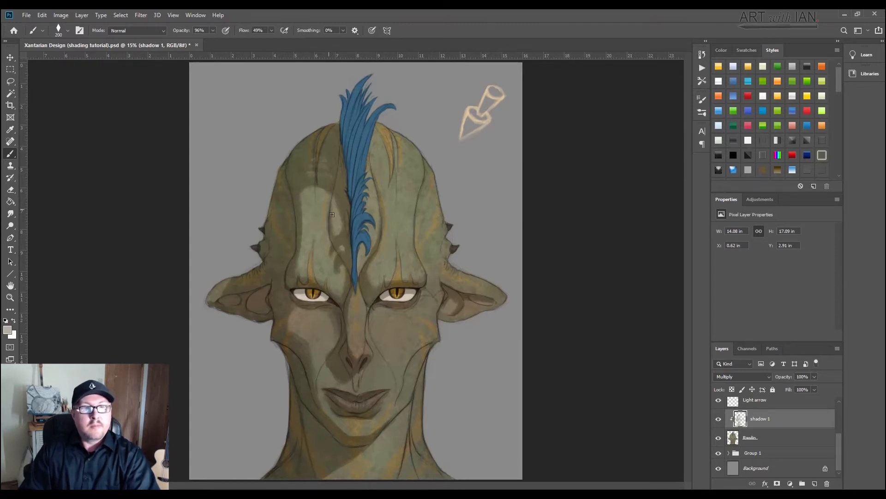
key(bracketleft)
key(bracketleft)
key(bracketleft)
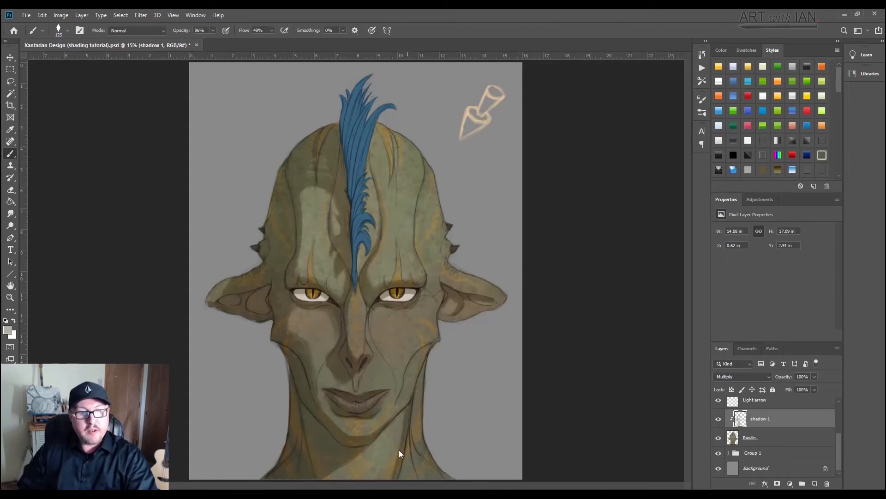
Step: Shade along the neck tendons on the light-facing side of the neck with the 125 px brush
drag(389, 477, 392, 469)
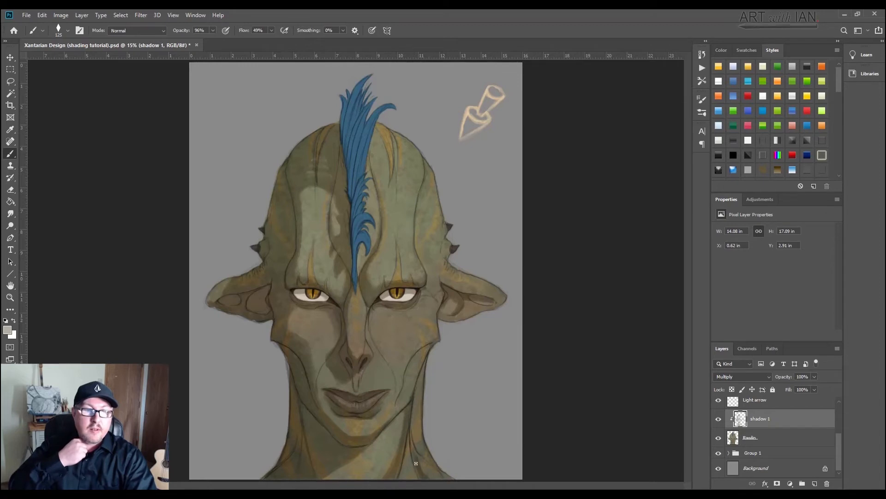
drag(416, 463, 414, 429)
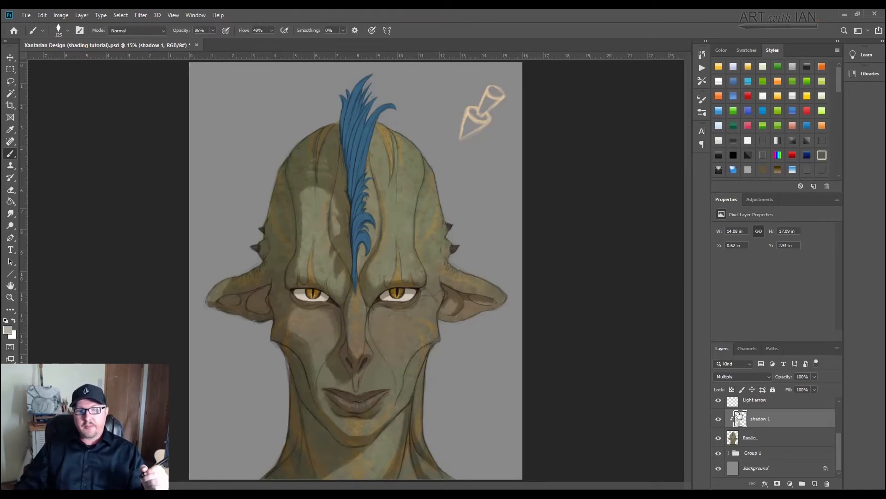
Step: Compare the portrait with and without its shading by toggling the visibility of the shadow 1 layer several times
click(718, 421)
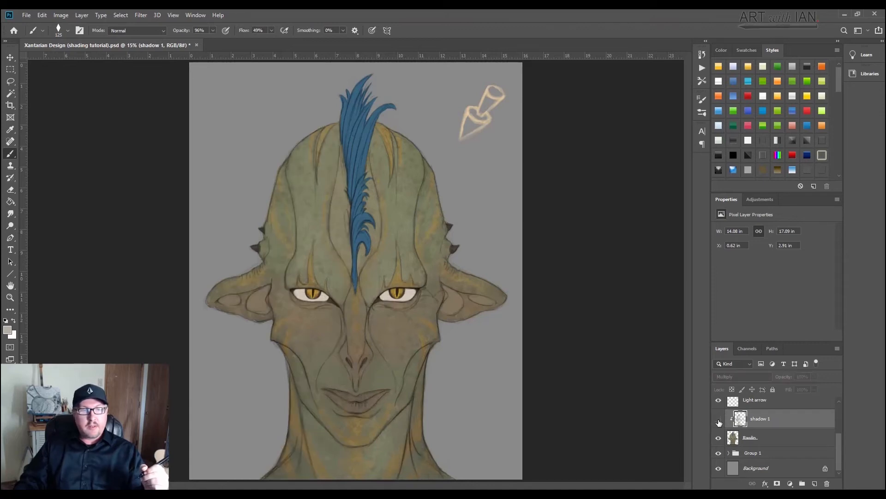
click(719, 420)
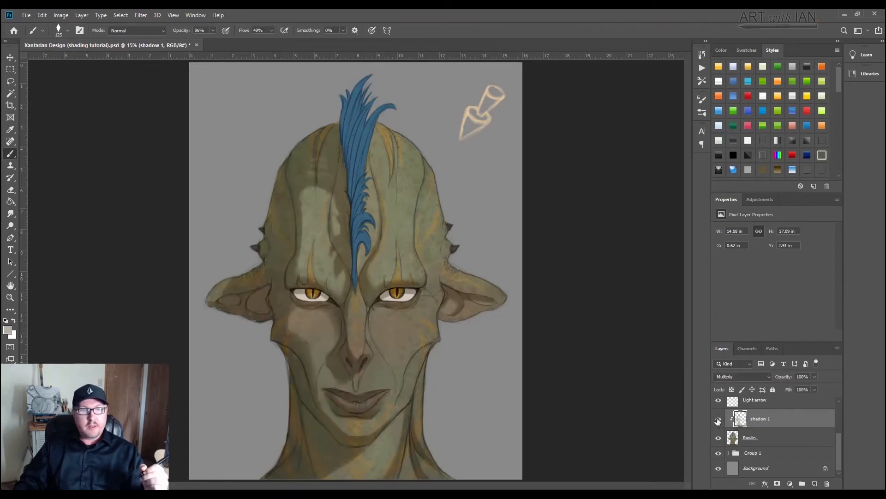
click(719, 421)
click(718, 420)
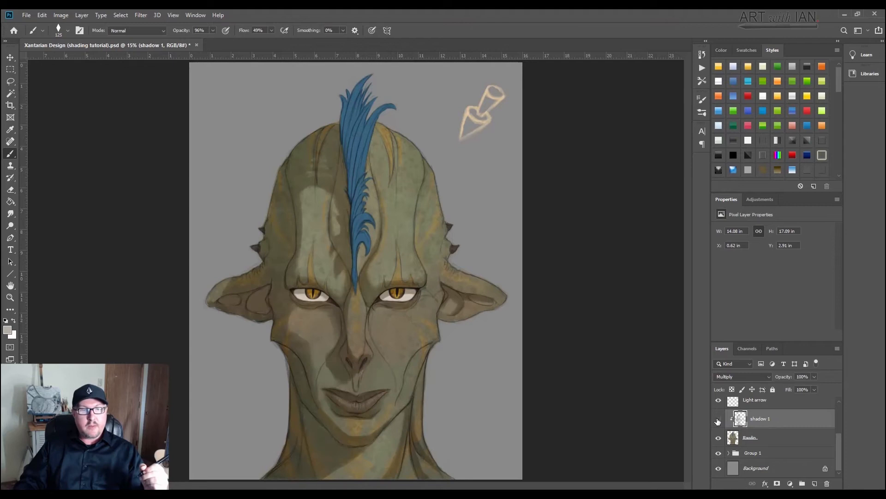
click(718, 420)
click(718, 420)
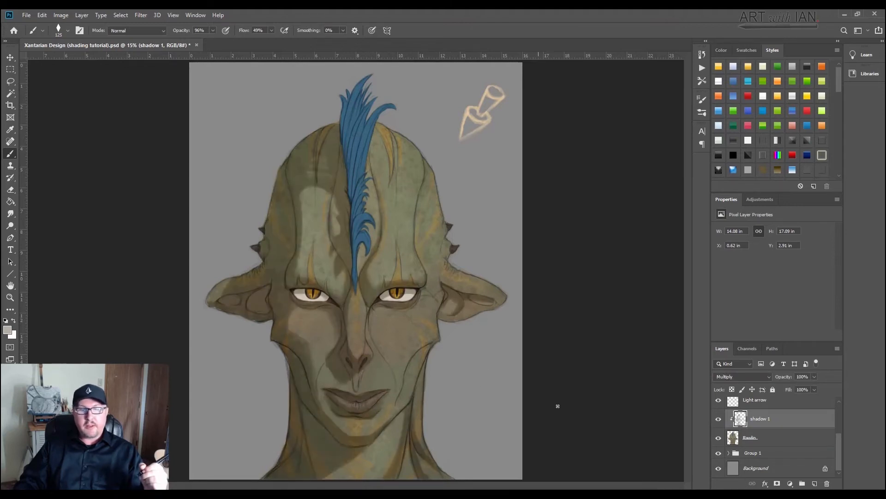
click(719, 420)
click(718, 420)
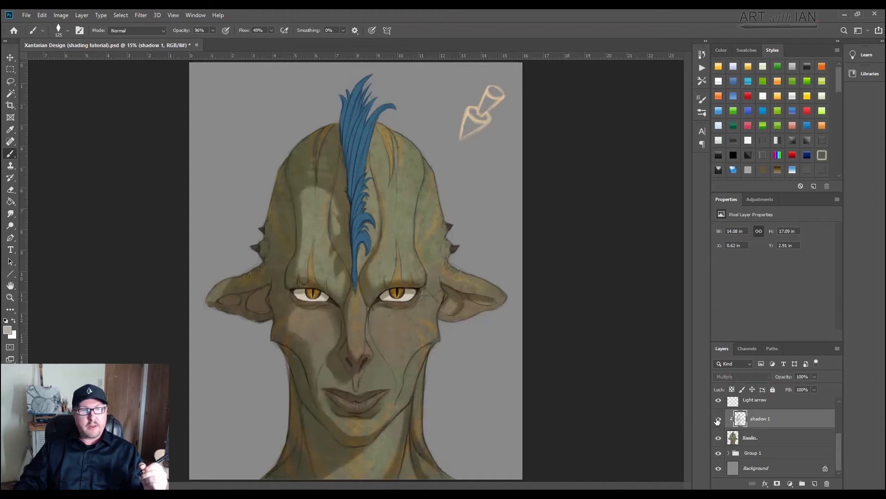
click(718, 420)
click(718, 420)
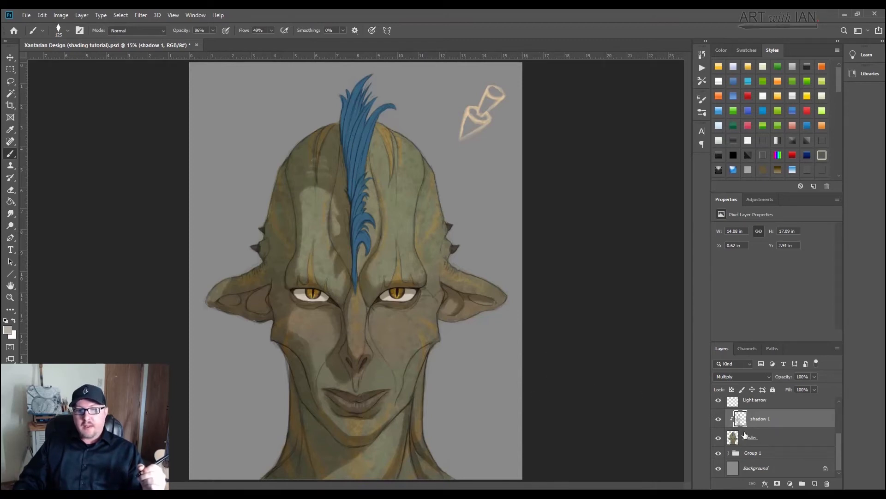
Step: Add a new layer clipped to the portrait base layer and move it above shadow 1
click(771, 441)
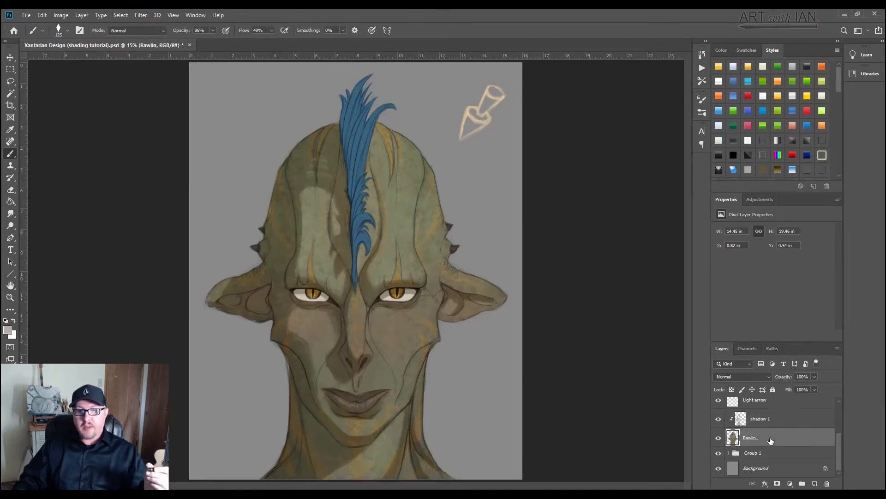
click(814, 483)
key(ctrl+alt+g)
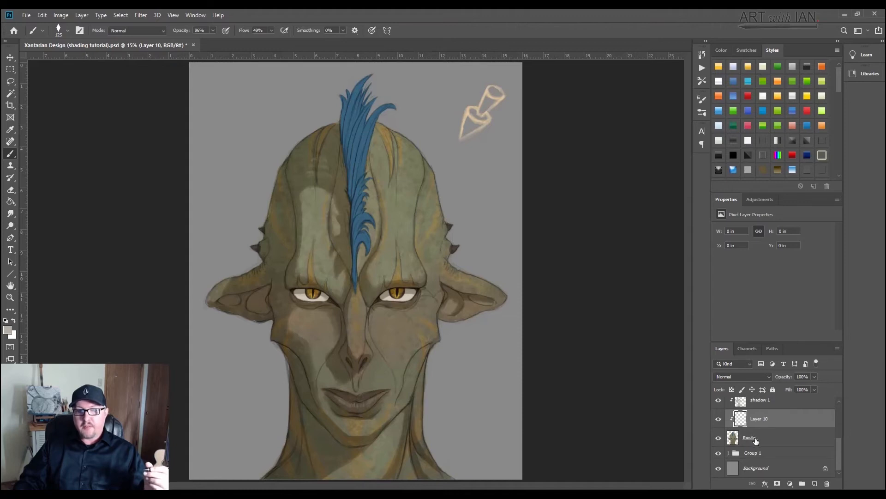
scroll(759, 434, up, 1)
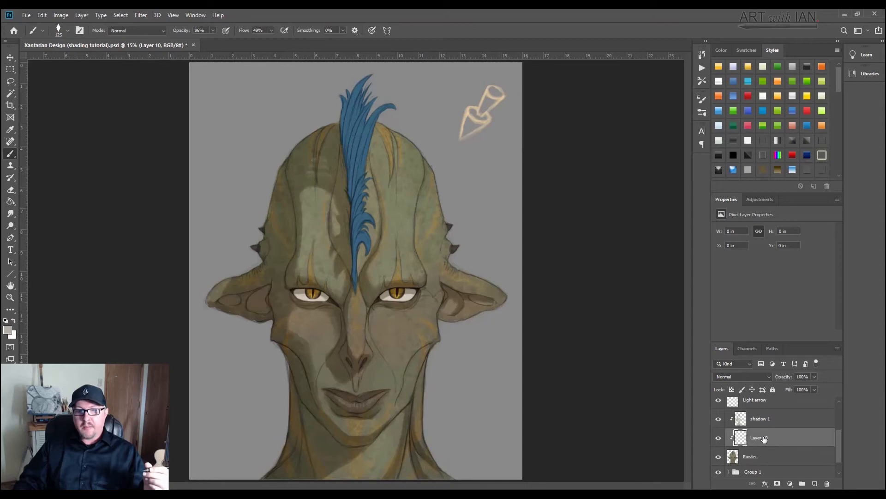
drag(764, 438, 774, 417)
Step: Rename the new clipped layer shadow 2 and set its blend mode to Multiply
double_click(757, 421)
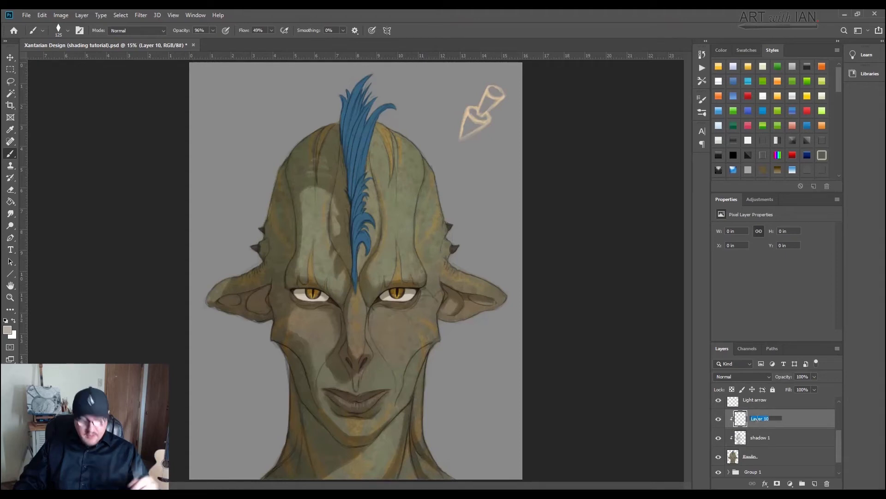
text(shadow 2)
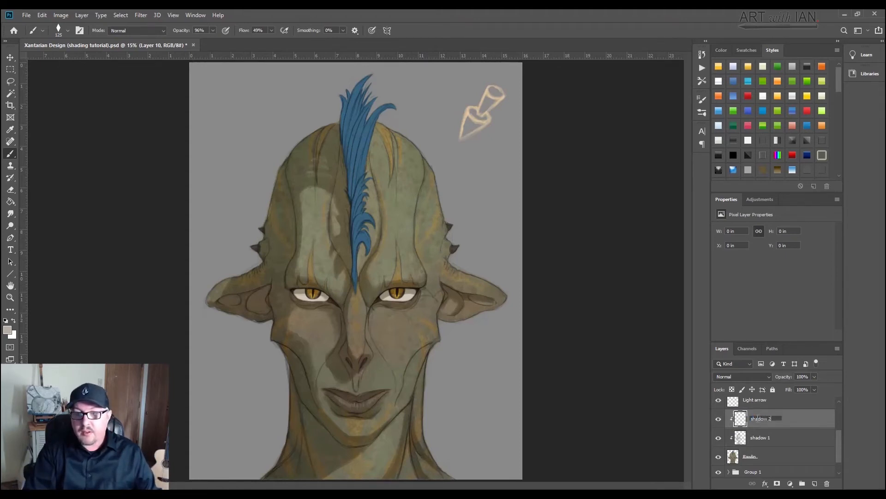
key(Return)
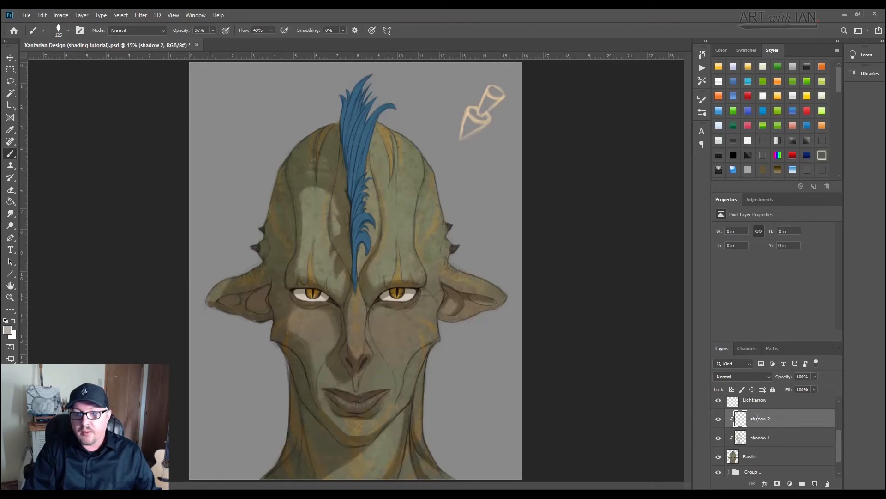
click(749, 380)
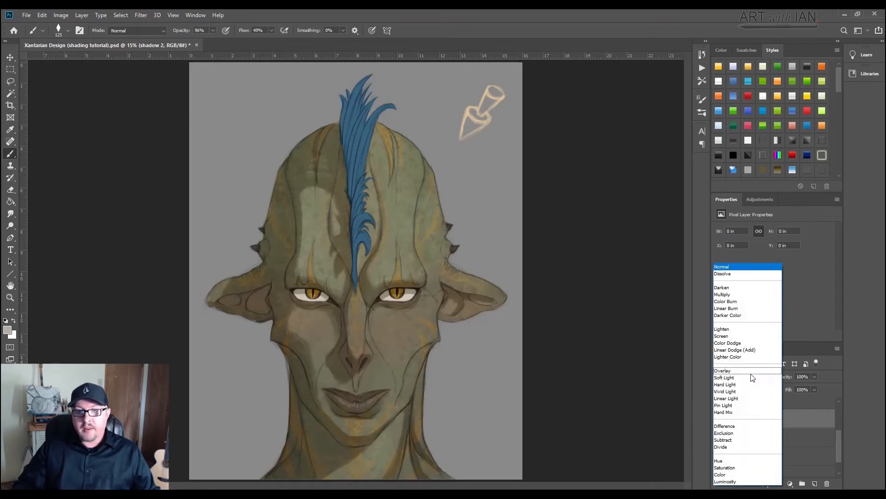
click(718, 295)
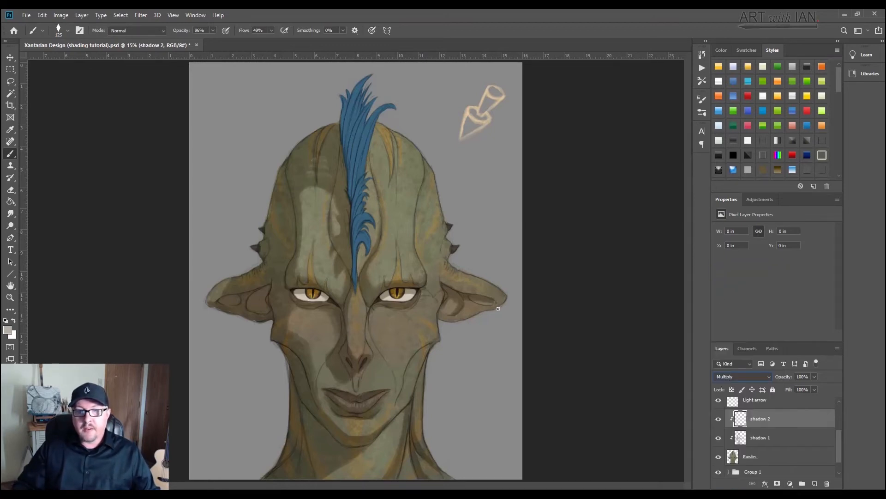
Step: Set the foreground color to the slightly darker warm gray a8a398
click(8, 330)
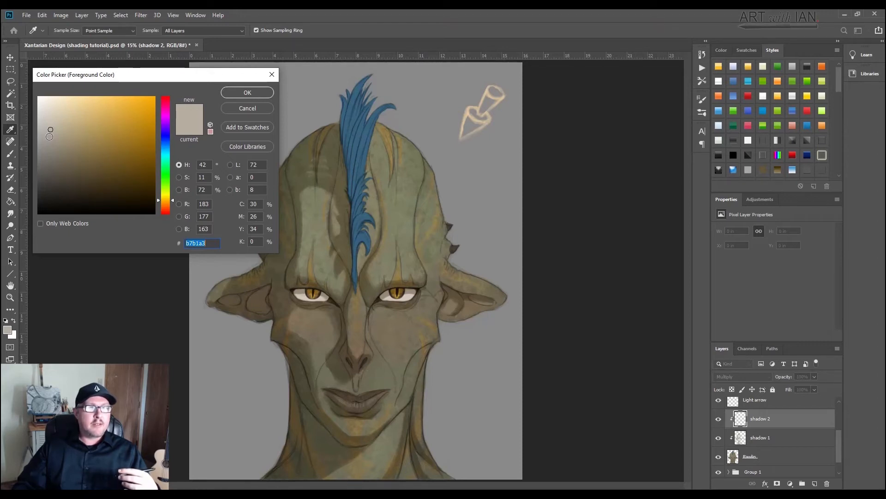
click(49, 136)
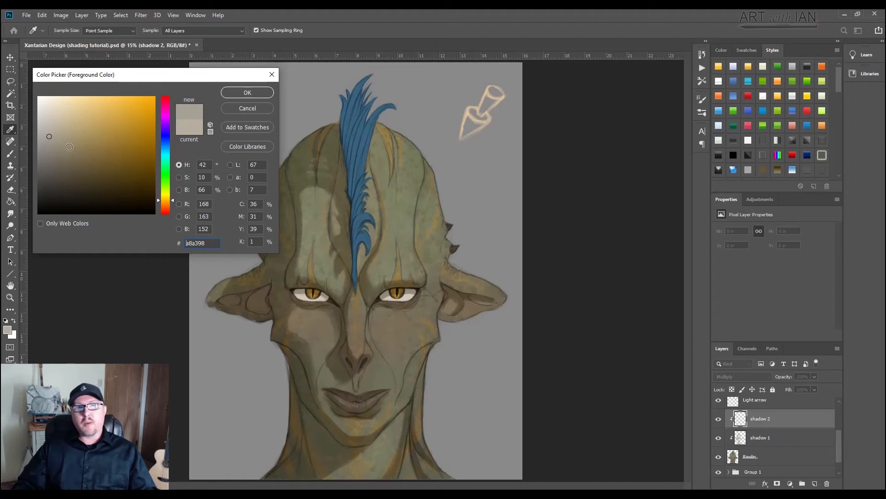
click(235, 92)
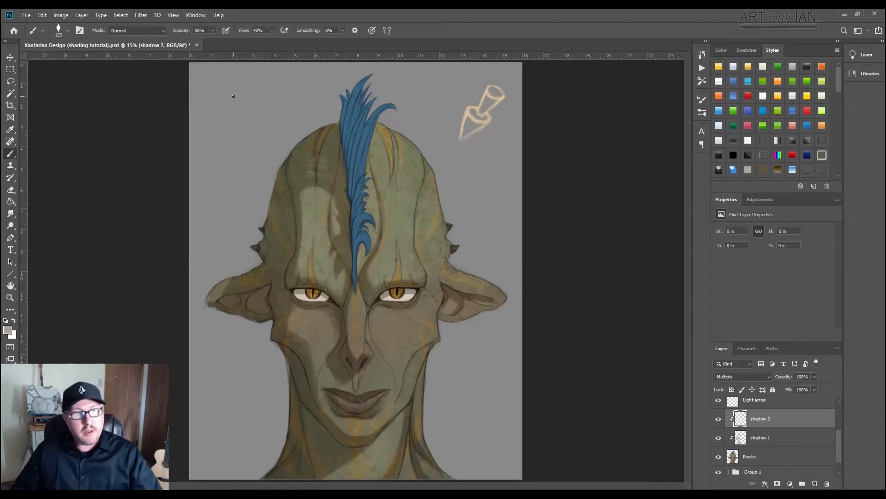
Step: Paint a darker shadow under the upper lid of the eye on the light-facing side with an 80 px brush
scroll(327, 326, up, 1)
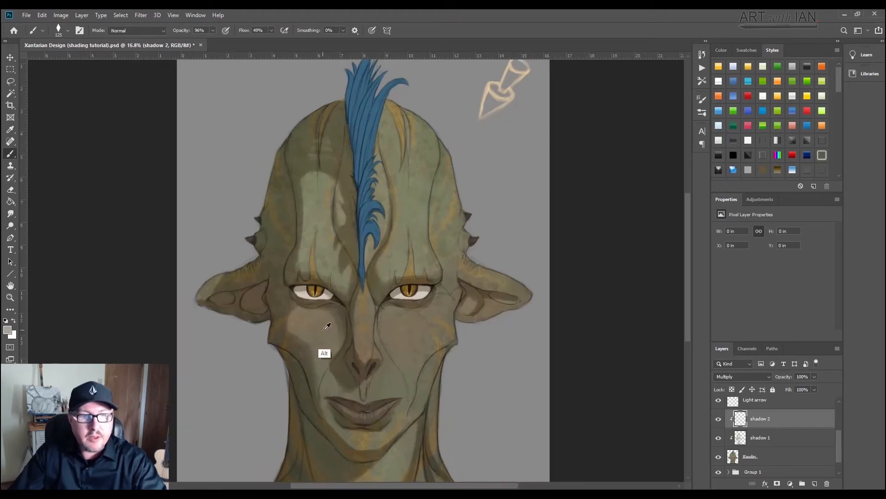
scroll(327, 326, down, 2)
scroll(317, 319, up, 4)
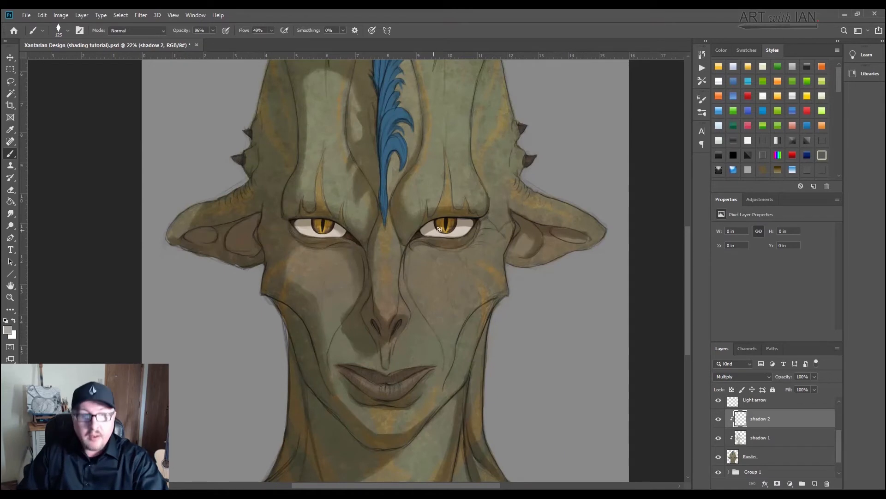
key(bracketleft)
key(bracketleft)
key(bracketleft)
mouse_move(456, 219)
mouse_down()
mouse_move(474, 219)
mouse_move(421, 233)
mouse_up()
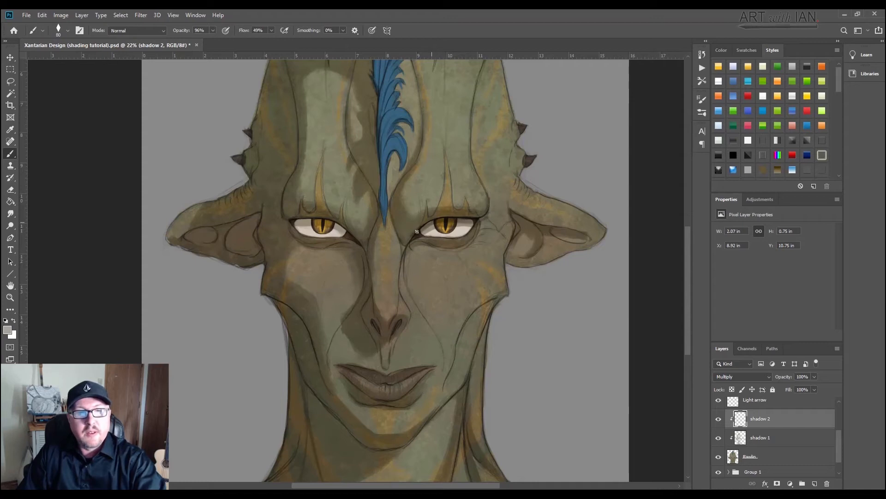
Step: Paint darker shadow along the upper lid of the light-facing eye, from its outer corner to the nose bridge
mouse_move(421, 229)
mouse_down()
mouse_move(432, 226)
mouse_move(417, 236)
mouse_move(414, 228)
mouse_move(456, 212)
mouse_up()
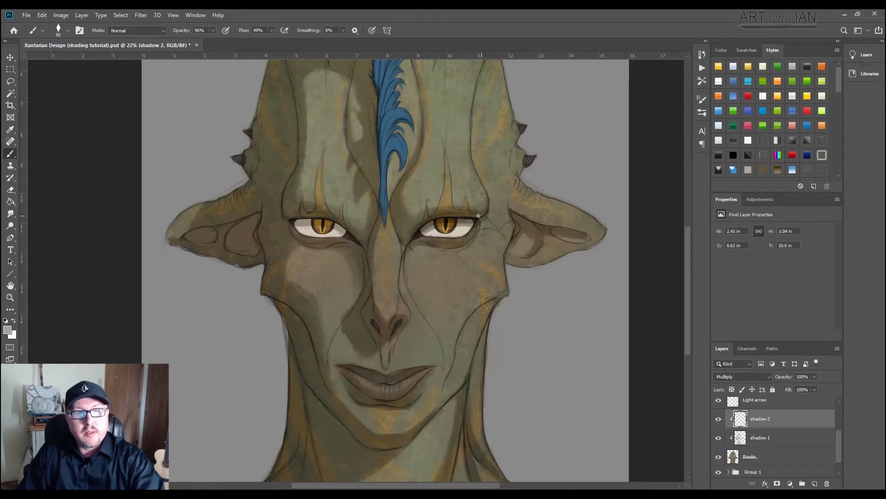
drag(487, 213, 466, 213)
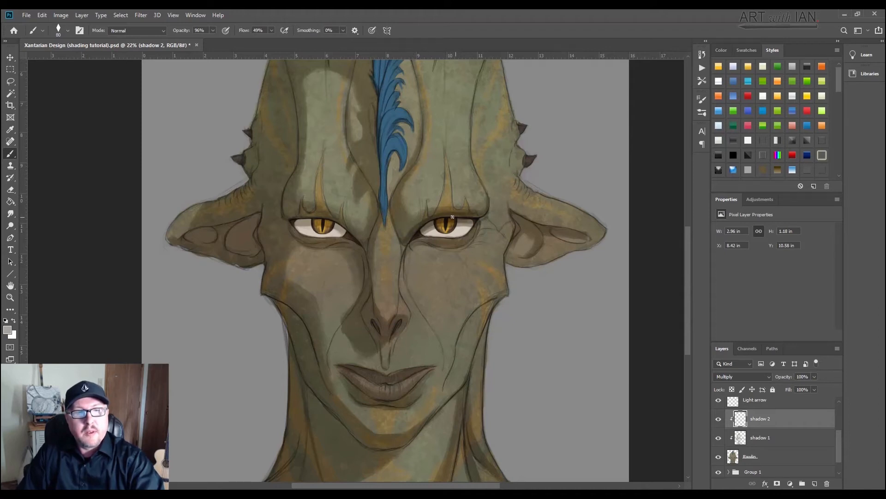
mouse_move(472, 213)
mouse_down()
mouse_move(487, 208)
mouse_move(467, 215)
mouse_up()
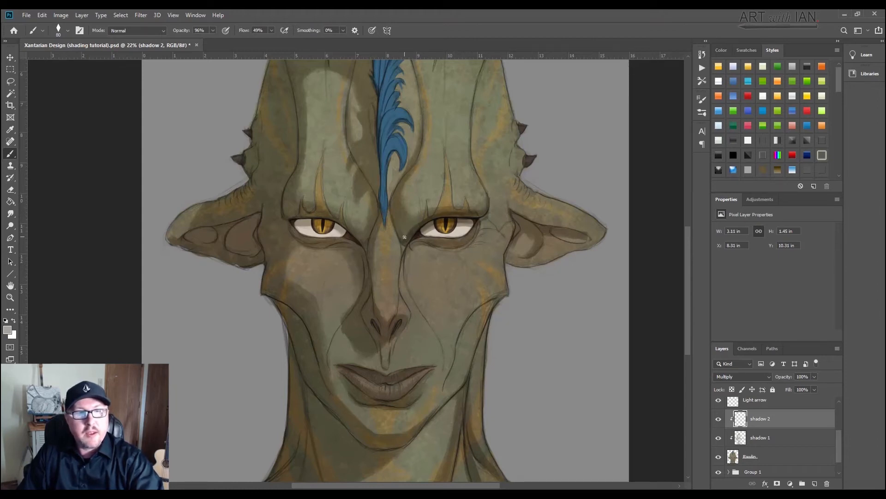
click(395, 219)
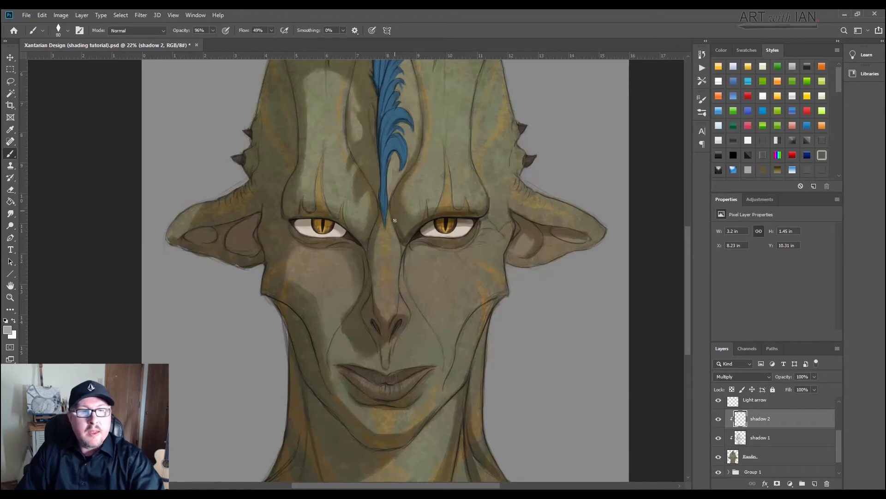
click(395, 222)
Step: Darken the lids of the eye on the shadow side and the inner folds of the shadow-side ear, using a 50 px brush for the ear
mouse_move(361, 237)
mouse_down()
mouse_move(316, 214)
mouse_move(338, 221)
mouse_move(304, 216)
mouse_move(328, 218)
mouse_move(291, 217)
mouse_up()
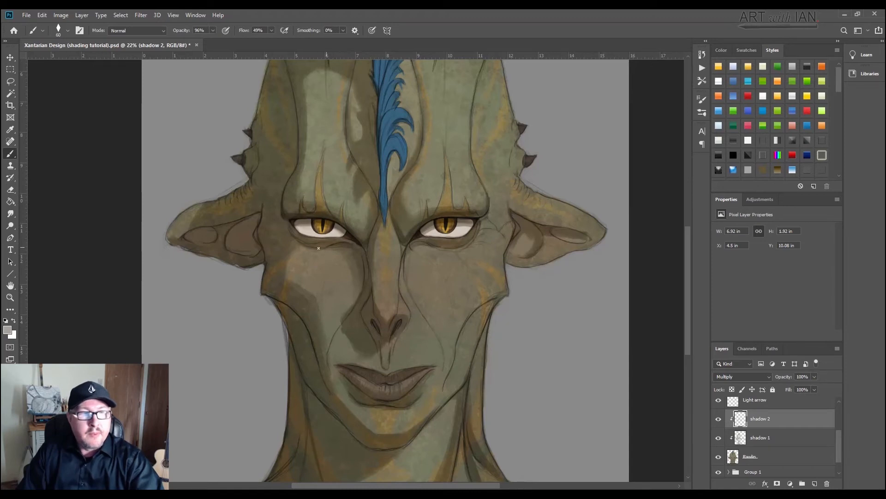
key(bracketleft)
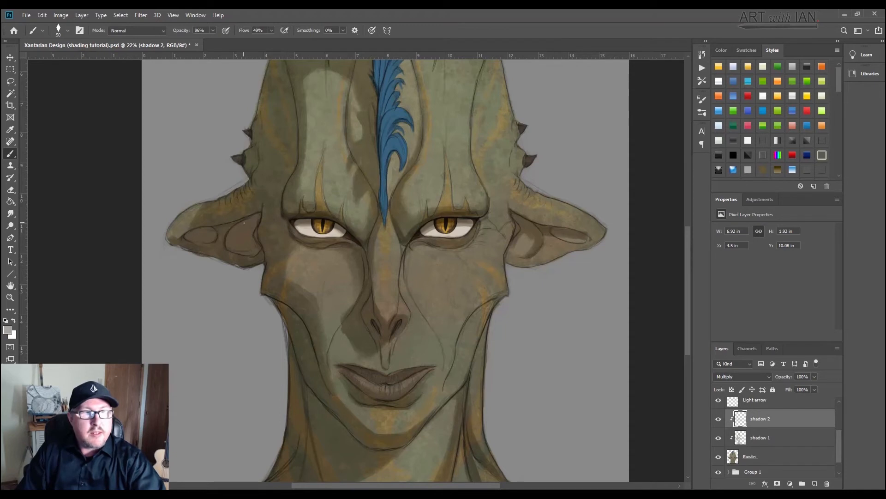
drag(272, 203, 247, 222)
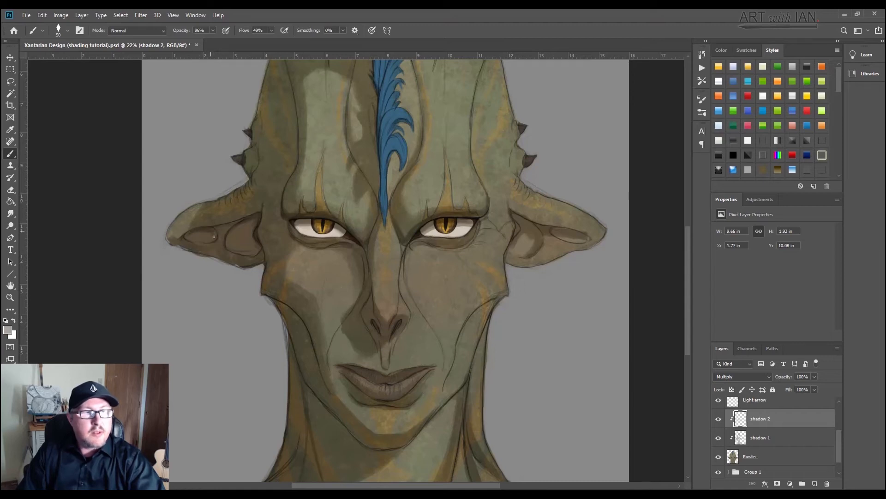
drag(215, 235, 195, 234)
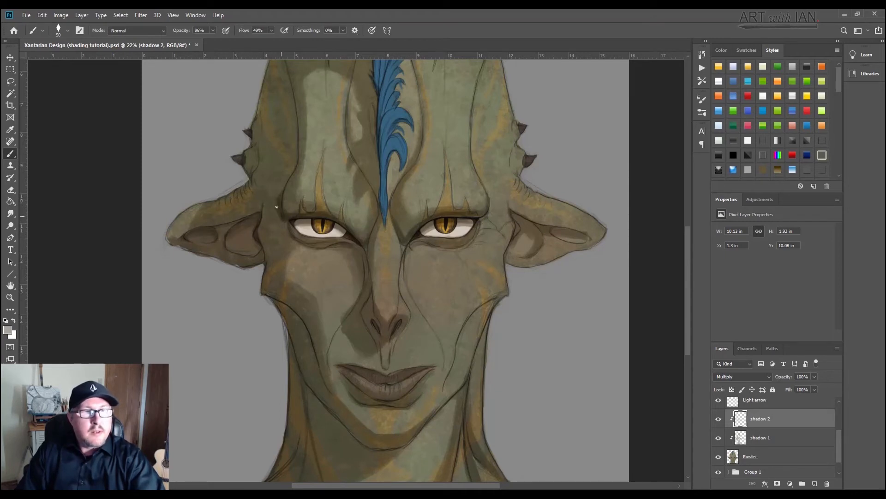
Step: Paint a darker shadow along the outer edge of the shadow-side forehead ridge, from the eye's outer corner upward
mouse_move(276, 207)
mouse_down()
mouse_move(296, 161)
mouse_move(275, 199)
mouse_move(293, 162)
mouse_move(281, 219)
mouse_up()
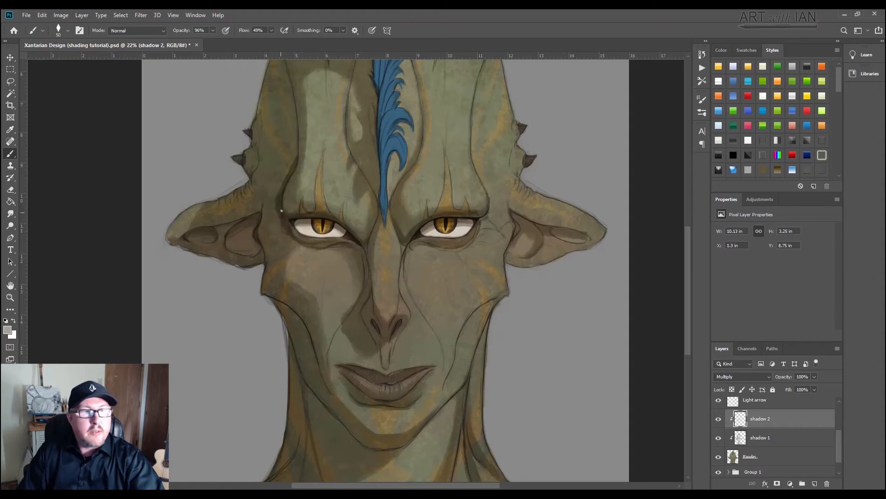
drag(296, 150, 297, 131)
key(bracketright)
key(bracketright)
mouse_move(278, 197)
mouse_down()
mouse_move(275, 257)
mouse_move(292, 191)
mouse_up()
Step: Fill the shadow-side temple between the forehead ridge and the spikes with darker shadow using a 175 px brush
key(bracketright)
key(bracketright)
key(bracketright)
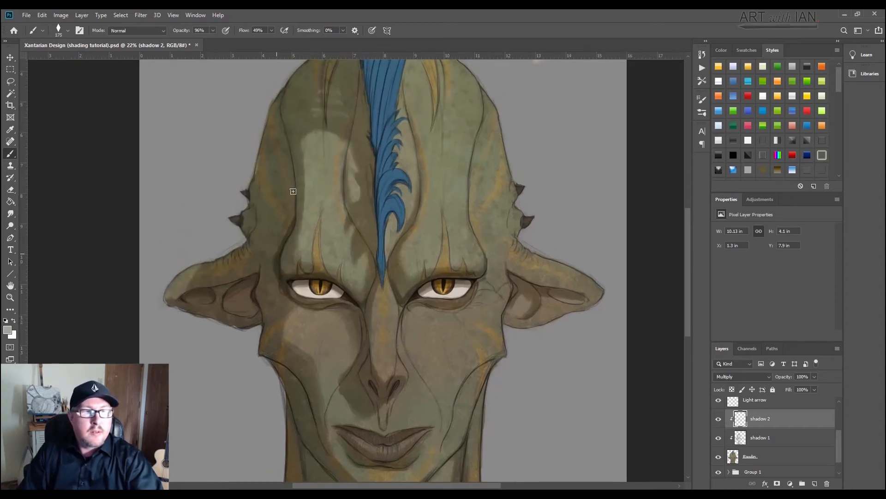
mouse_move(277, 251)
mouse_down()
mouse_move(291, 179)
mouse_move(287, 138)
mouse_move(281, 224)
mouse_up()
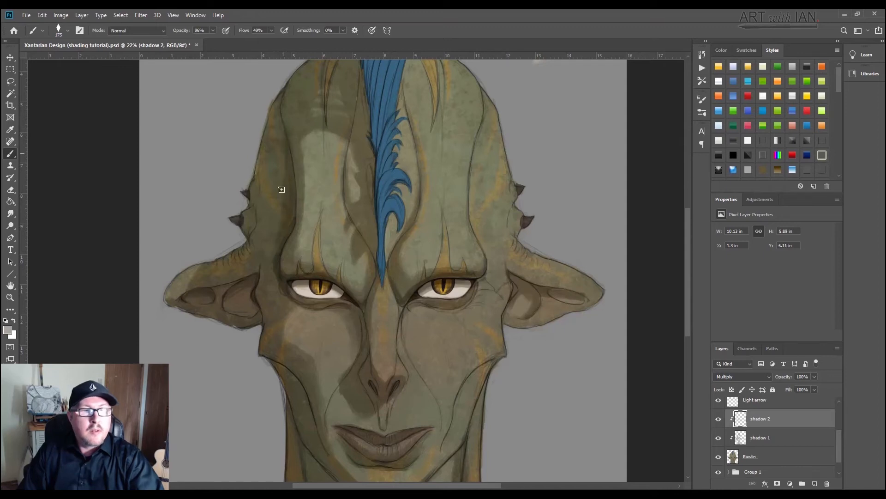
drag(282, 190, 278, 226)
drag(277, 134, 267, 254)
drag(273, 154, 263, 248)
drag(271, 158, 261, 242)
drag(257, 192, 257, 205)
mouse_move(270, 148)
mouse_down()
mouse_move(279, 142)
mouse_move(278, 113)
mouse_move(281, 143)
mouse_up()
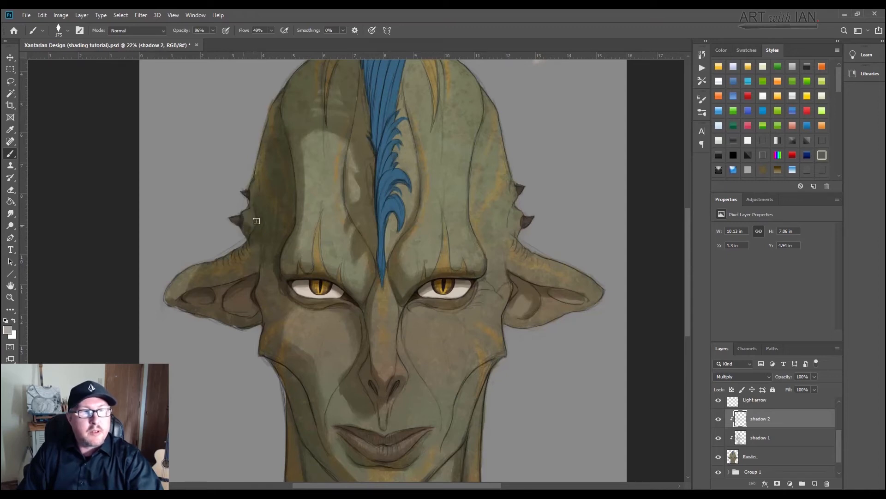
Step: Paint darker shadow on the scalp along the shaded side of the blue crest with a 100 px brush
key(bracketleft)
key(bracketleft)
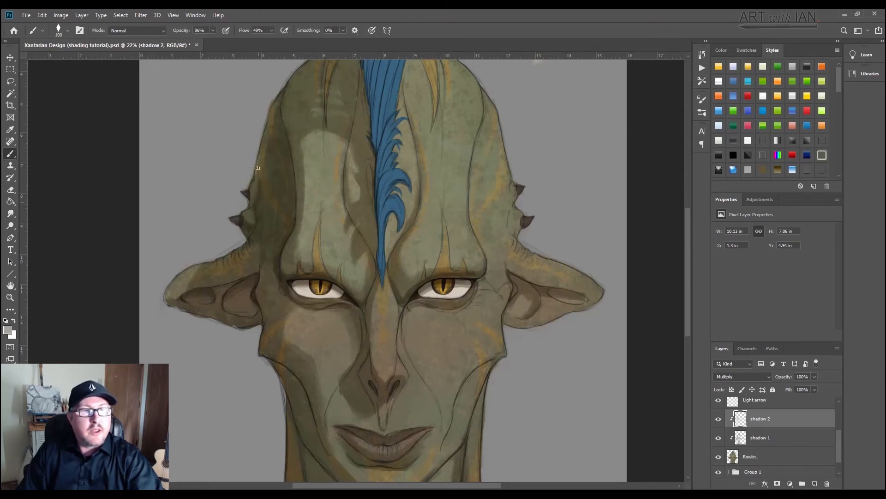
scroll(317, 208, up, 5)
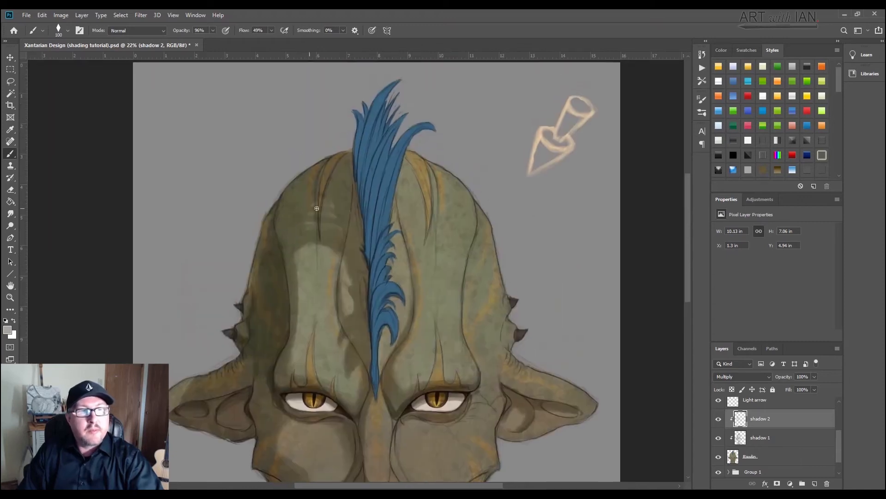
mouse_move(355, 193)
mouse_down()
mouse_move(361, 228)
mouse_move(350, 152)
mouse_move(353, 201)
mouse_up()
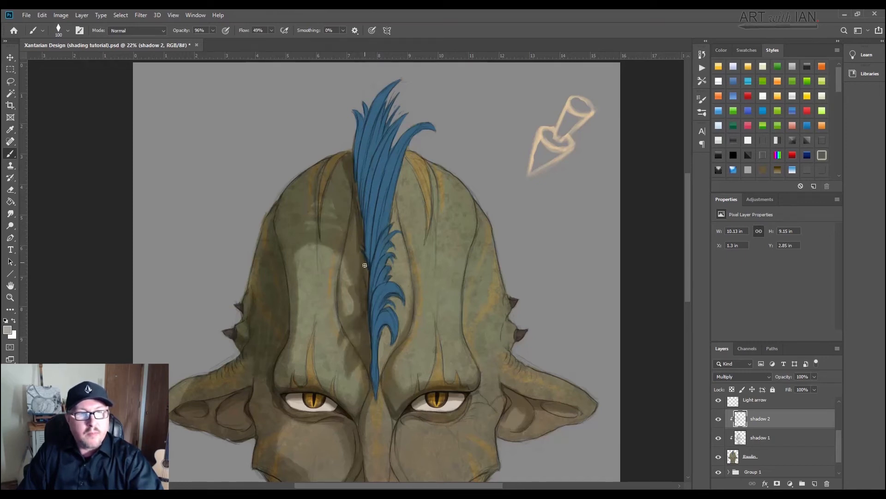
Step: Darken the blue crest's feathers from the brow up to the tip, keeping the shading toward the side away from the light
mouse_move(370, 267)
mouse_down()
mouse_move(374, 305)
mouse_move(386, 287)
mouse_move(376, 382)
mouse_up()
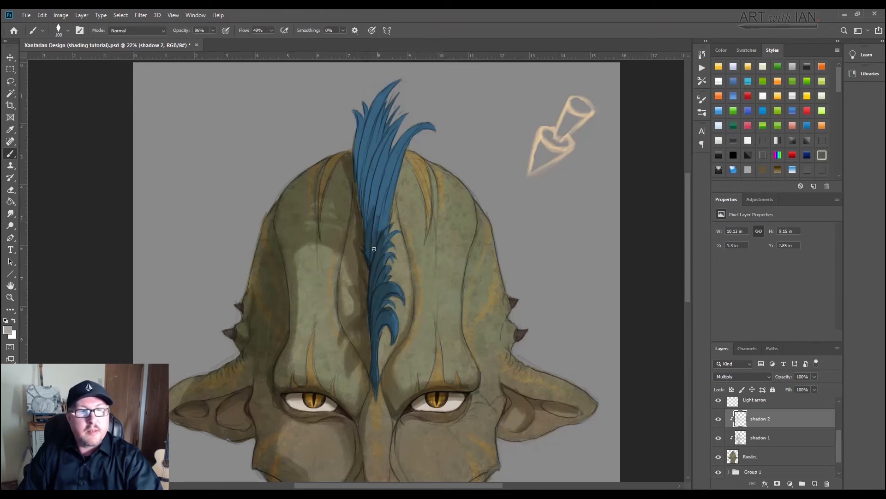
mouse_move(390, 181)
mouse_down()
mouse_move(383, 219)
mouse_move(402, 151)
mouse_move(385, 188)
mouse_move(387, 157)
mouse_move(371, 212)
mouse_move(369, 134)
mouse_move(383, 150)
mouse_move(390, 134)
mouse_move(367, 210)
mouse_move(369, 111)
mouse_move(358, 162)
mouse_move(360, 124)
mouse_move(357, 147)
mouse_move(378, 102)
mouse_move(363, 145)
mouse_up()
drag(363, 145, 392, 85)
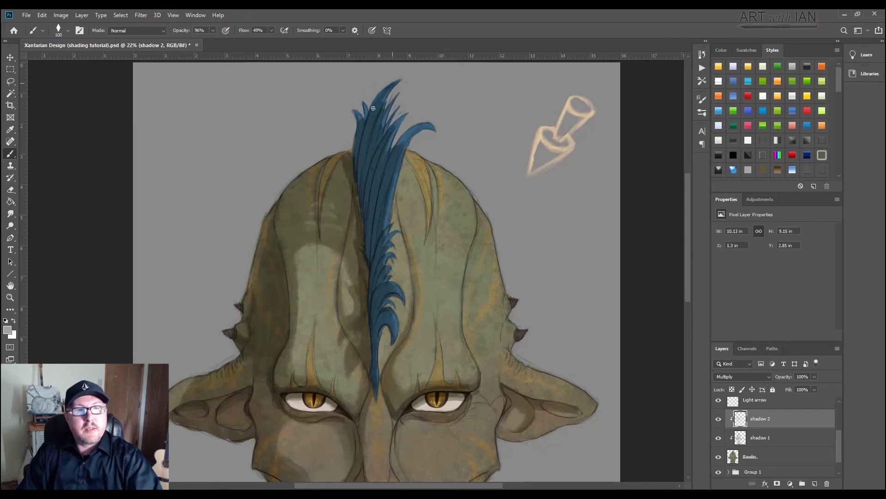
mouse_move(362, 142)
mouse_down()
mouse_move(356, 110)
mouse_move(366, 131)
mouse_move(366, 106)
mouse_move(367, 171)
mouse_up()
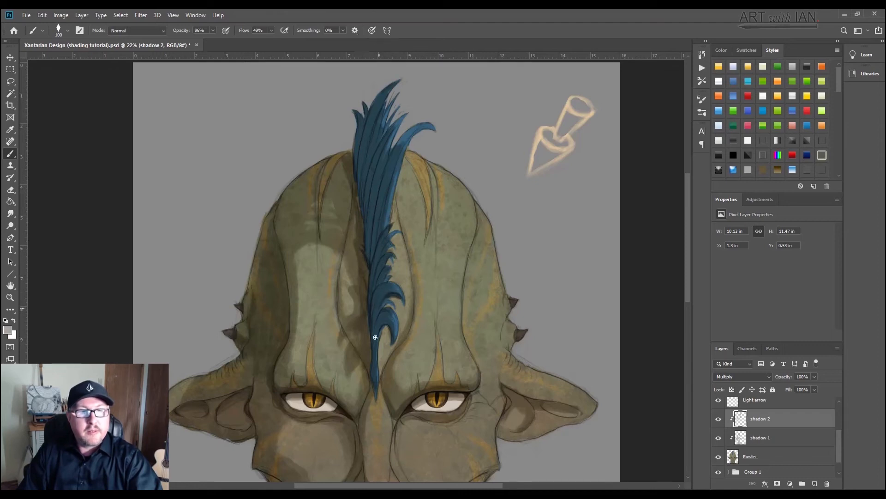
Step: Paint darker shadow in the hollow beneath the light-side cheekbone, widening the brush to 170 px toward the jaw
drag(405, 401, 378, 274)
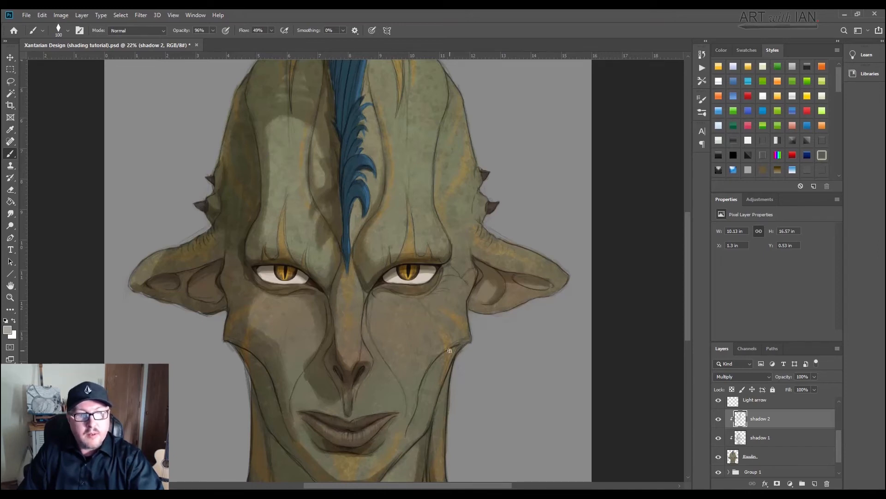
drag(457, 344, 431, 366)
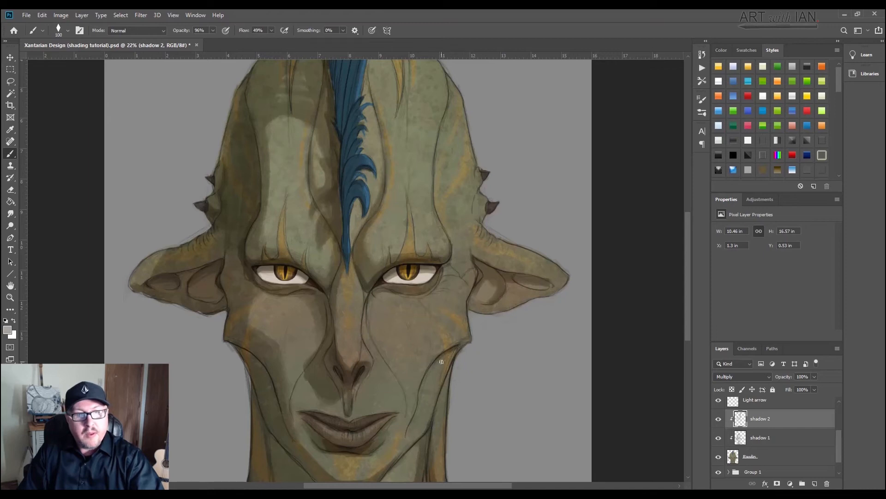
key(bracketright)
key(bracketright)
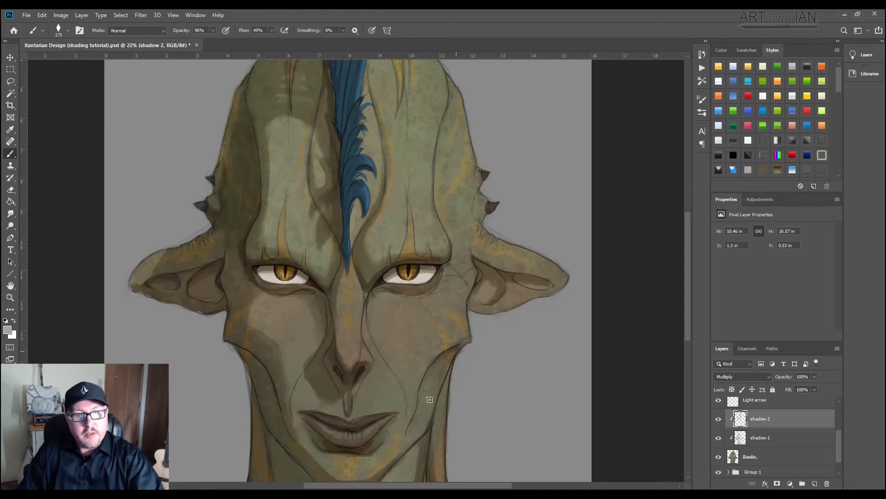
drag(432, 369, 417, 409)
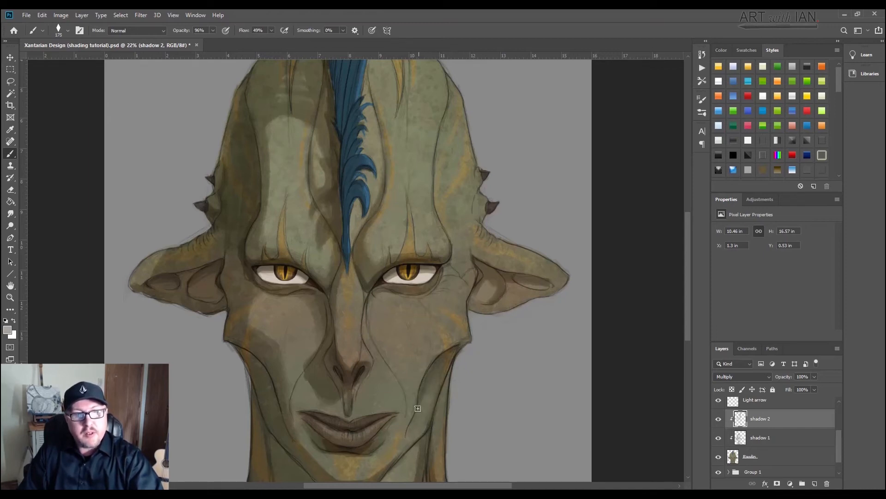
Step: Darken the light-facing side of the neck below the jaw and along the neck muscle with a 200 px brush
key(bracketright)
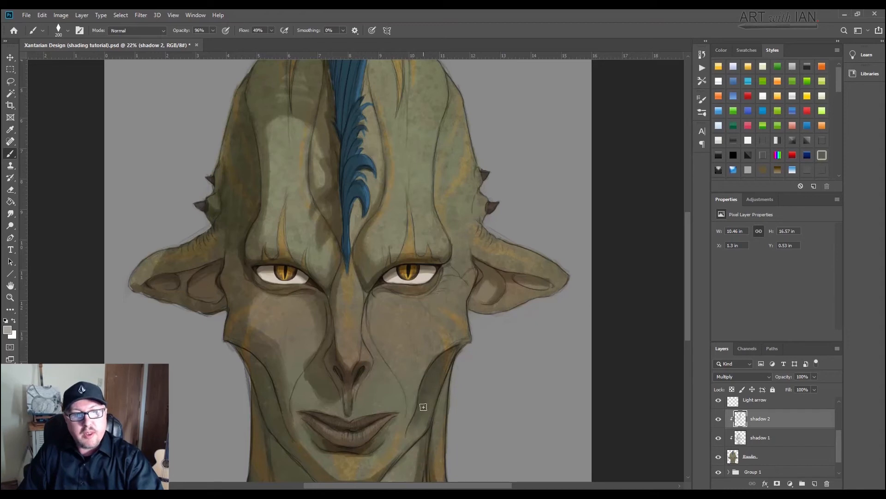
scroll(432, 353, down, 3)
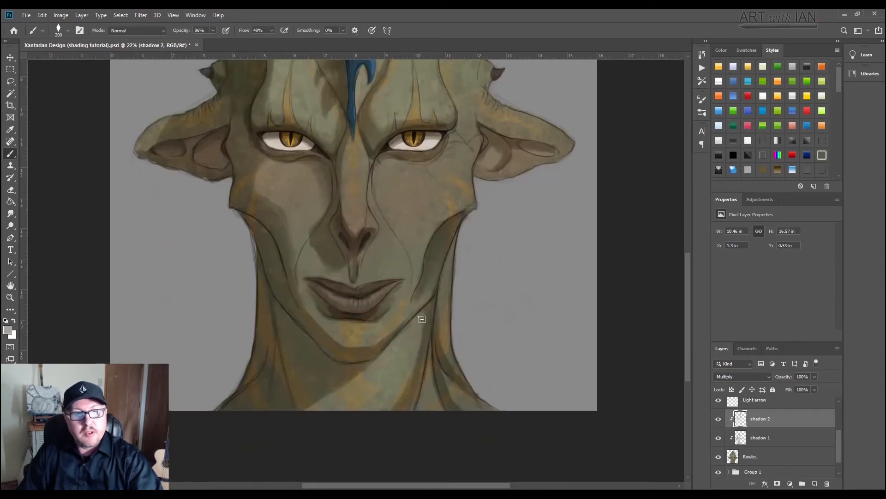
mouse_move(425, 331)
mouse_down()
mouse_move(450, 254)
mouse_move(447, 261)
mouse_up()
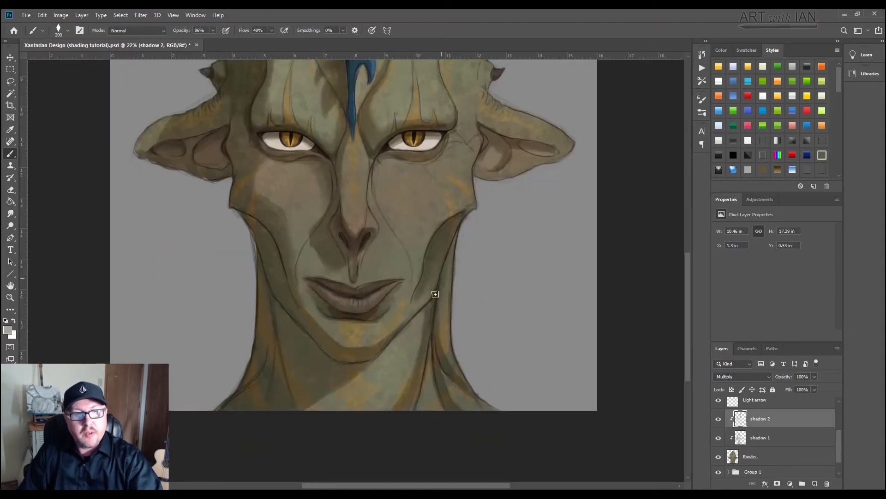
mouse_move(415, 396)
mouse_down()
mouse_move(407, 425)
mouse_move(422, 352)
mouse_up()
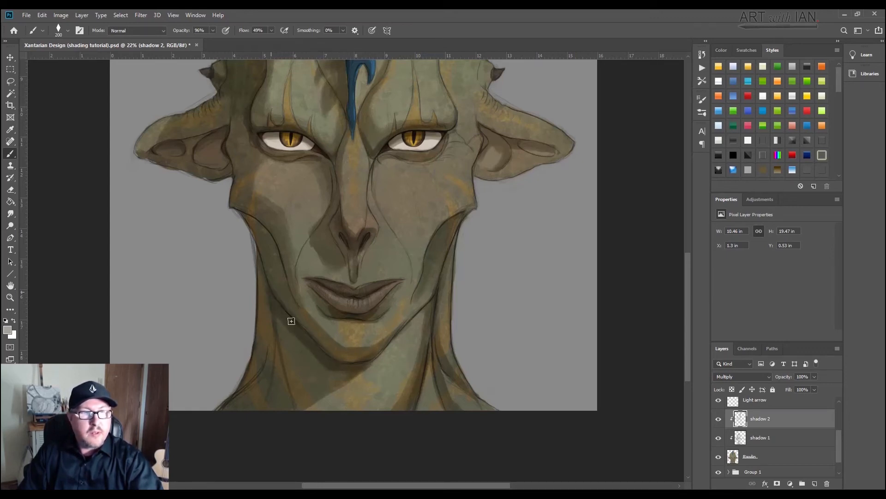
Step: Fill the shadow side of the neck under the jaw and chin with darker shadow, enlarging the brush to 400 px for the broad area
drag(260, 260, 265, 306)
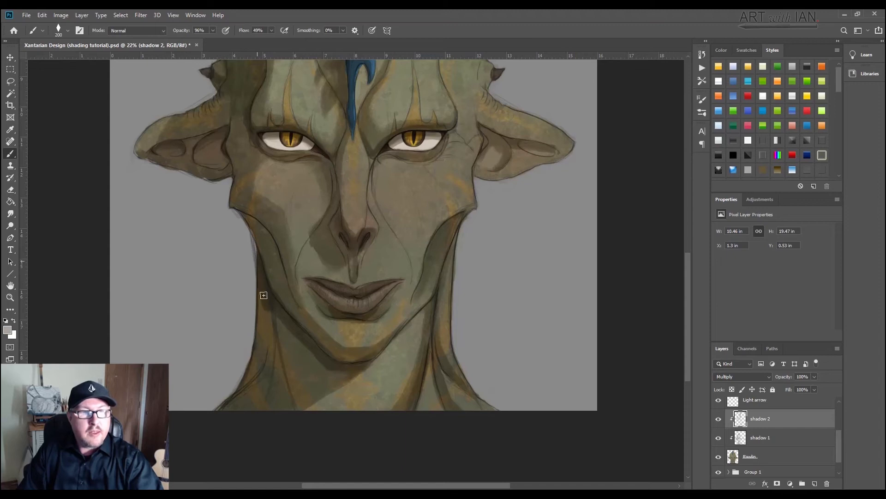
key(bracketright)
key(bracketright)
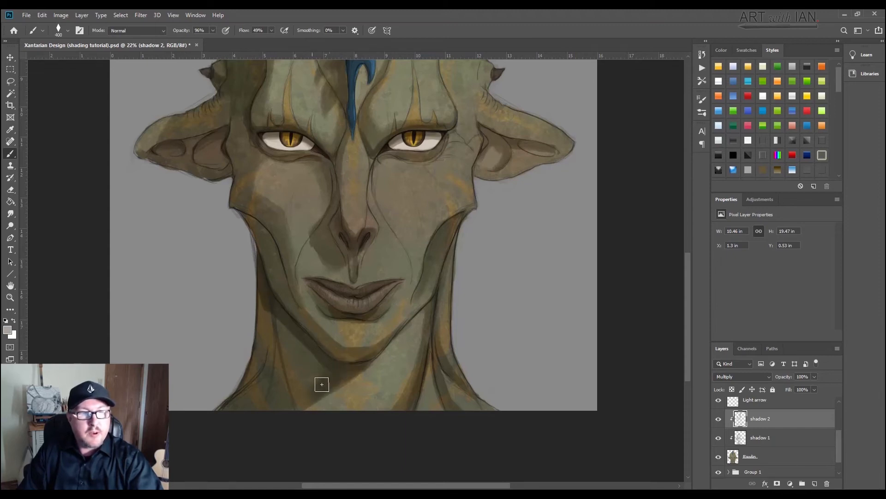
key(bracketright)
mouse_move(300, 348)
mouse_down()
mouse_move(288, 329)
mouse_move(270, 339)
mouse_move(265, 311)
mouse_up()
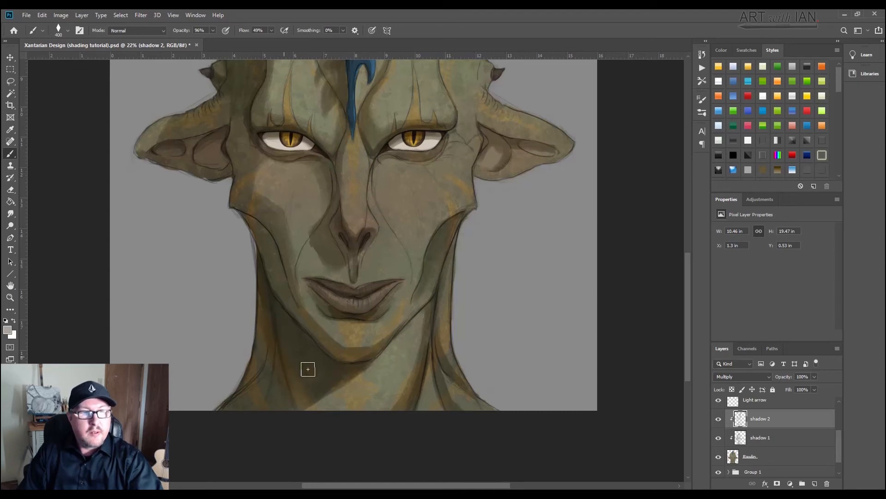
key(bracketleft)
key(bracketleft)
key(bracketleft)
key(bracketleft)
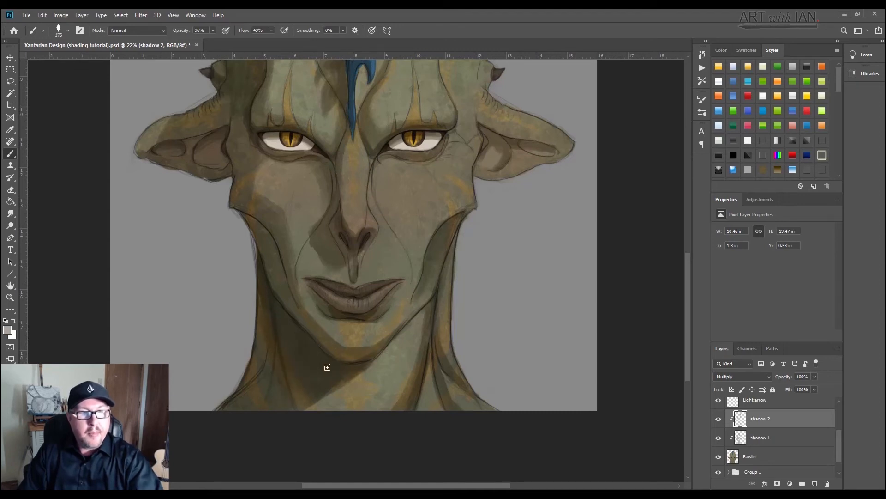
Step: Paint darker shadows inside the folds and hollow of the light-facing ear, enlarging the brush to 200 px for the hollow
drag(291, 263, 283, 386)
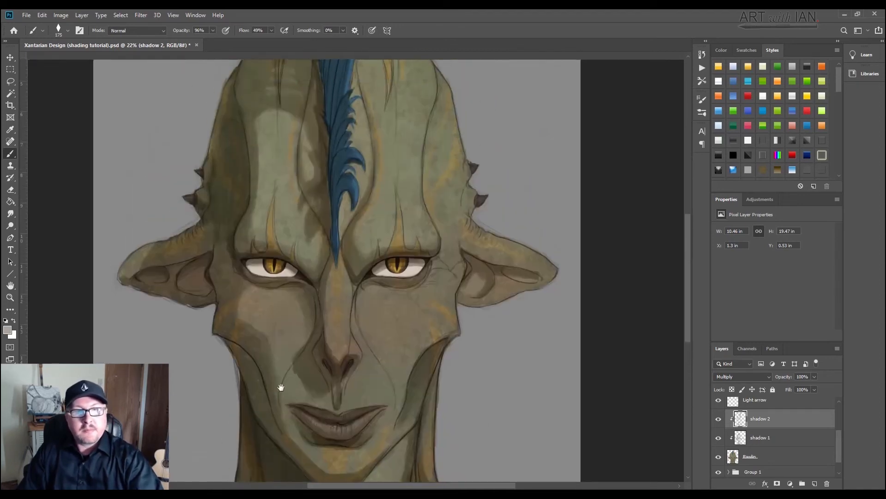
key(bracketleft)
key(bracketleft)
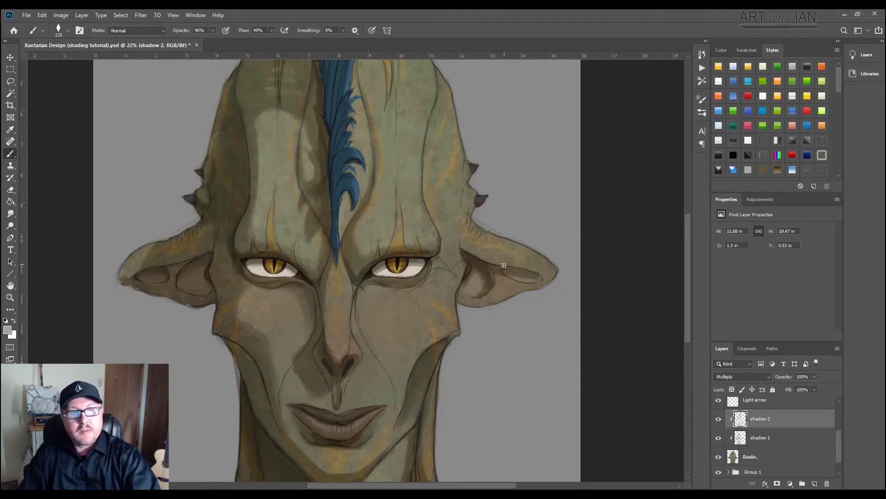
key(bracketright)
mouse_move(495, 266)
mouse_down()
mouse_move(532, 272)
mouse_move(507, 271)
mouse_move(527, 279)
mouse_up()
key(bracketright)
key(bracketright)
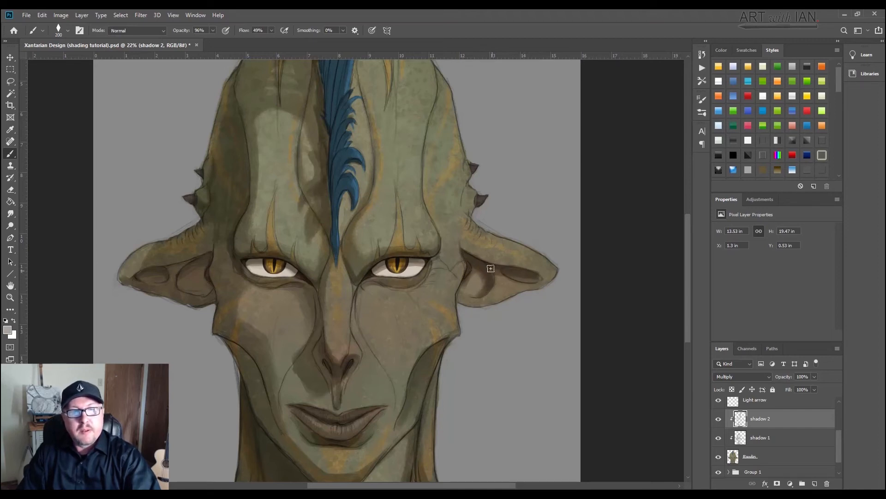
drag(479, 276, 470, 297)
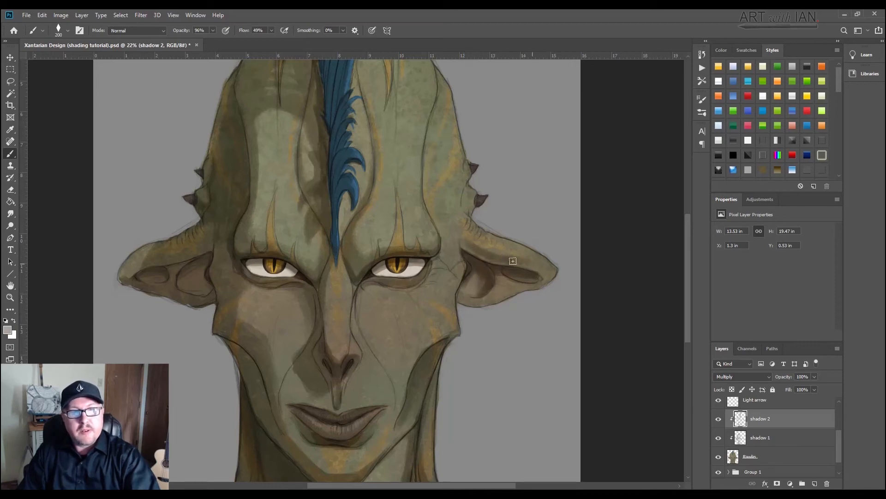
Step: Darken the upper rim of the light-facing ear and the creases at its base, reducing the brush to 90 px
drag(513, 261, 545, 272)
key([)
key([)
key(bracketleft)
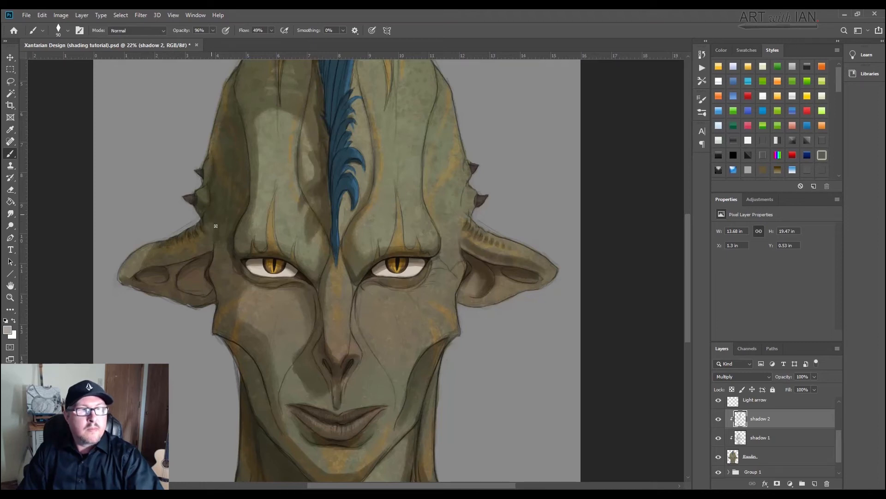
Step: Paint fine wrinkle lines across both cheeks and beside the light-facing eye on shadow 2 with a 45 px brush
drag(233, 192, 225, 271)
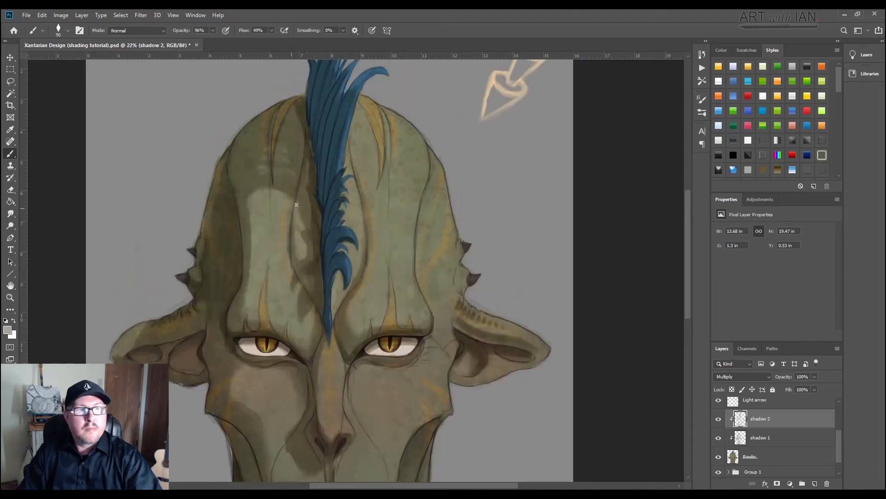
drag(327, 165, 327, 161)
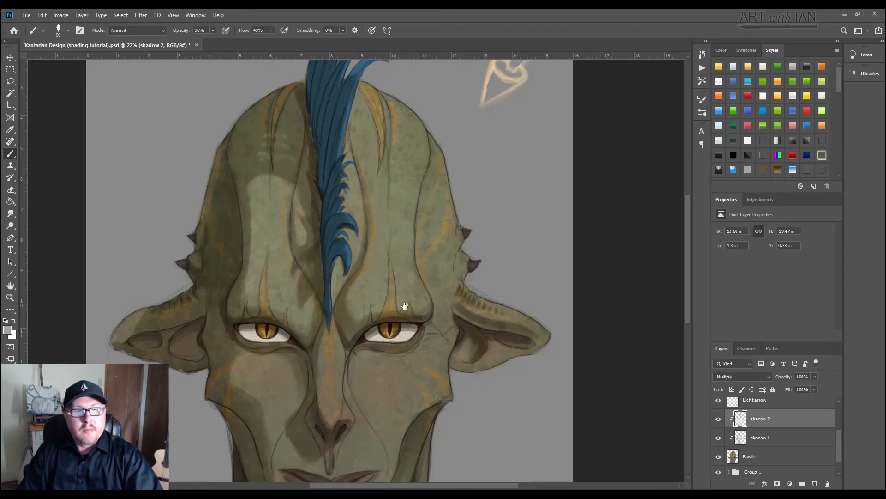
drag(404, 306, 369, 193)
key(bracketleft)
key(bracketleft)
key(bracketleft)
key(bracketleft)
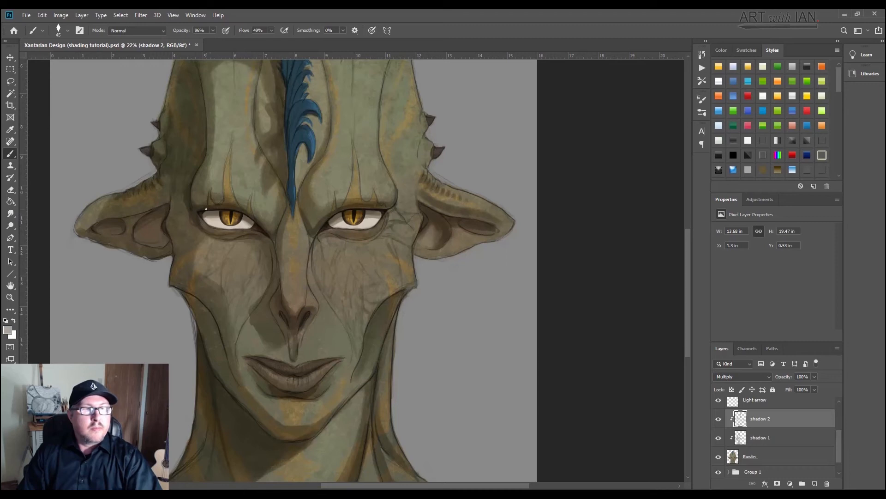
Step: Shade the whites of both eyes along the lids and corners with a 50 px brush
key(bracketright)
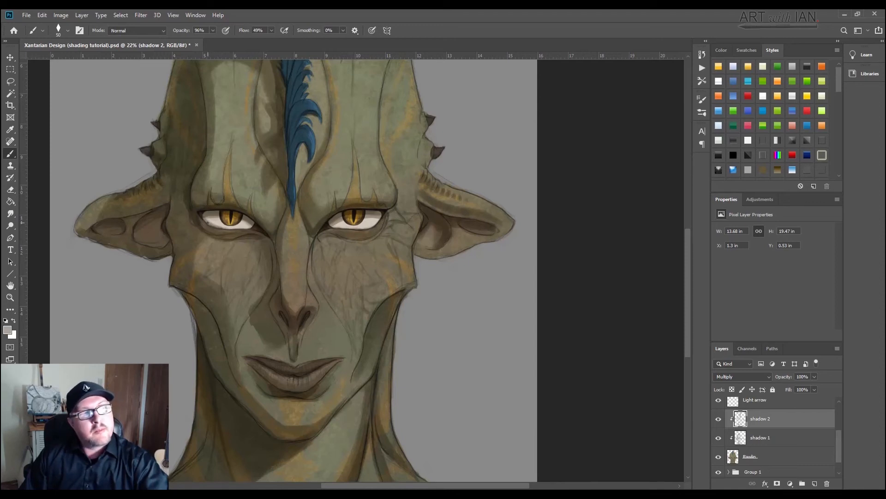
drag(218, 227, 234, 227)
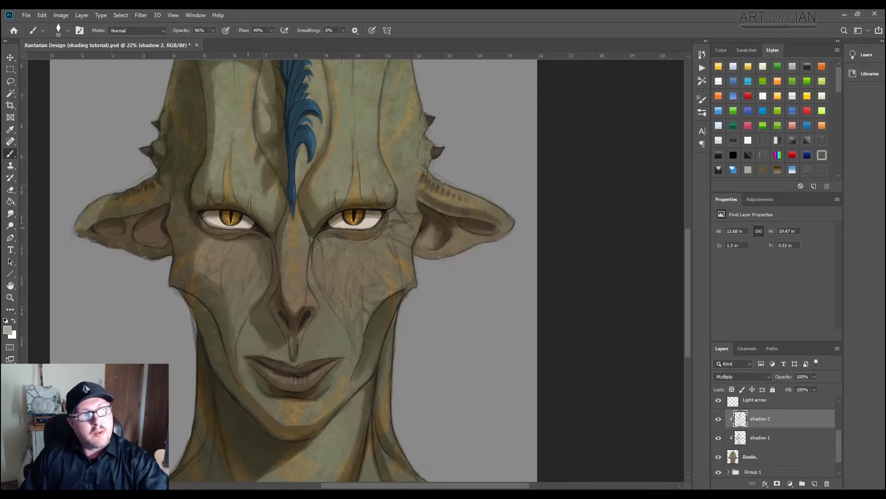
shift+click(250, 227)
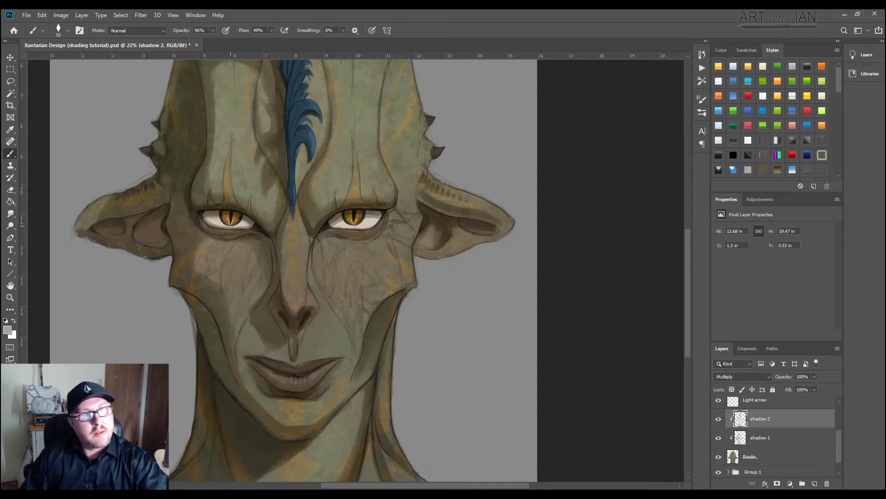
drag(235, 226, 228, 227)
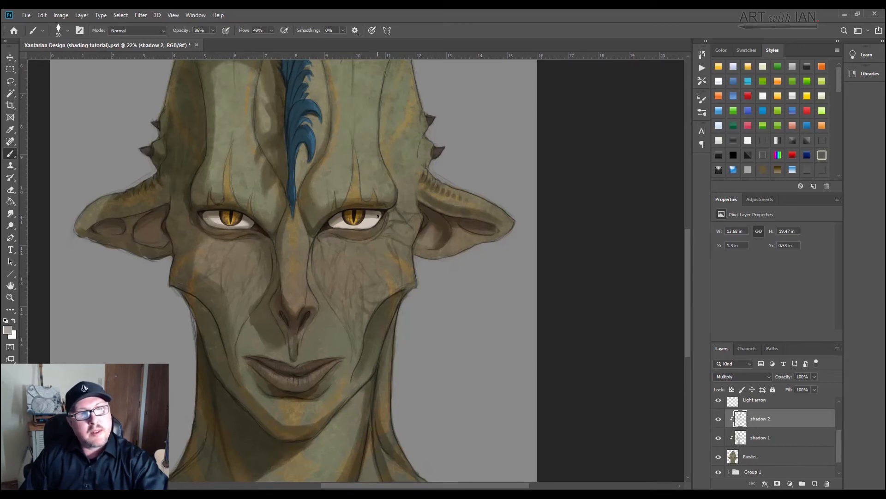
mouse_move(379, 216)
mouse_down()
mouse_move(368, 226)
mouse_move(330, 226)
mouse_up()
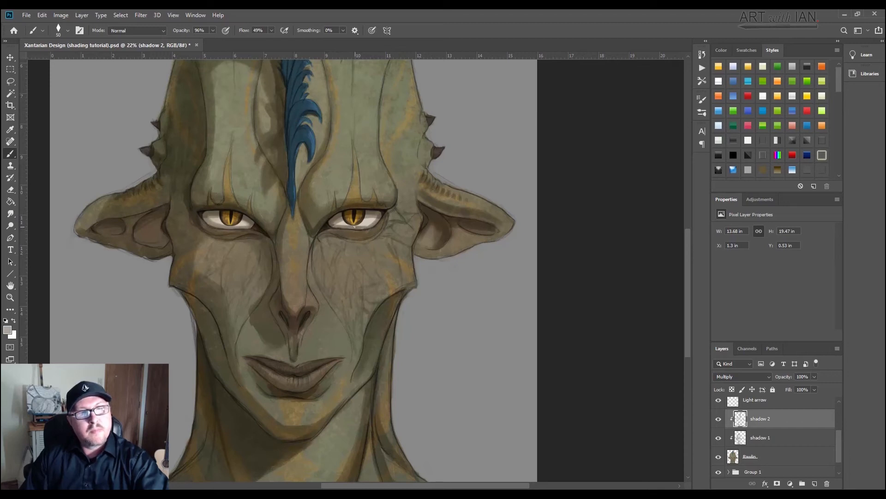
drag(364, 227, 333, 224)
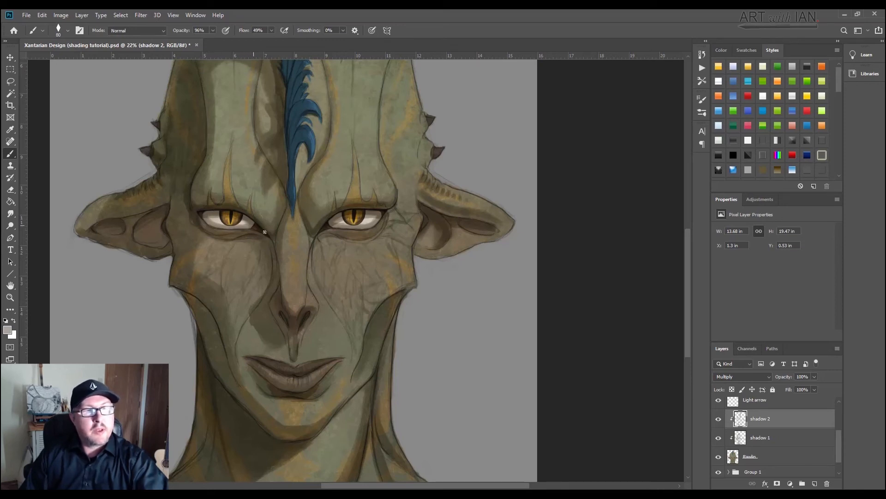
Step: Paint fine skin creases on the brows, lower forehead, nose sides and light-facing temple with a 45 px brush
key(bracketleft)
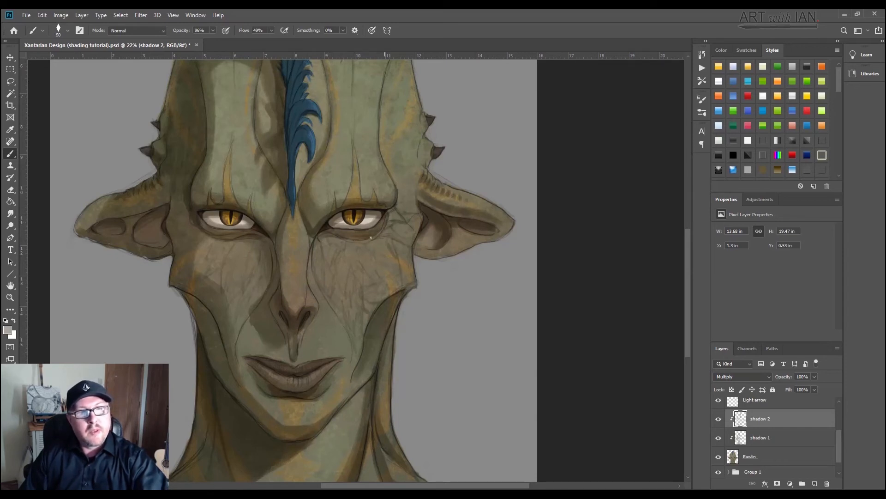
key(bracketleft)
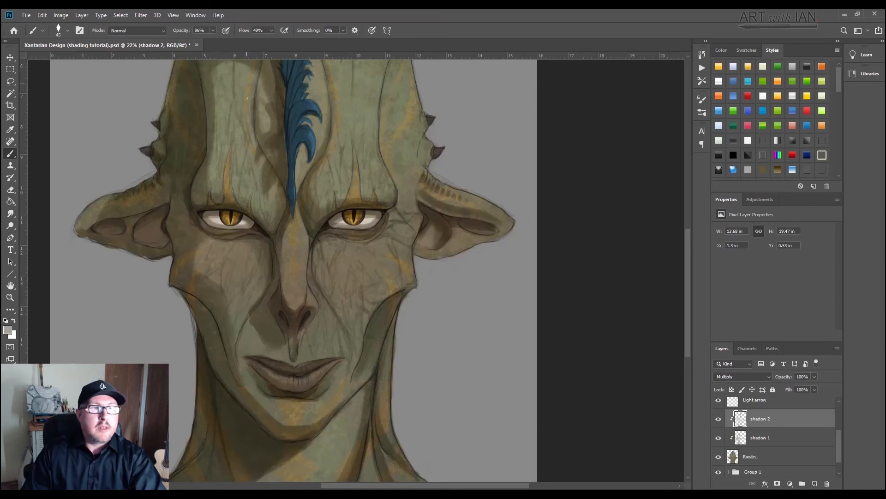
drag(263, 105, 266, 129)
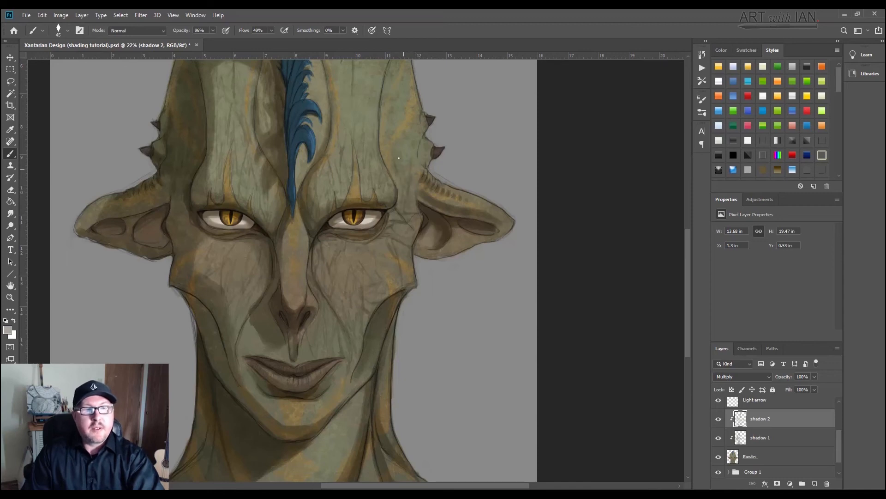
drag(386, 165, 382, 146)
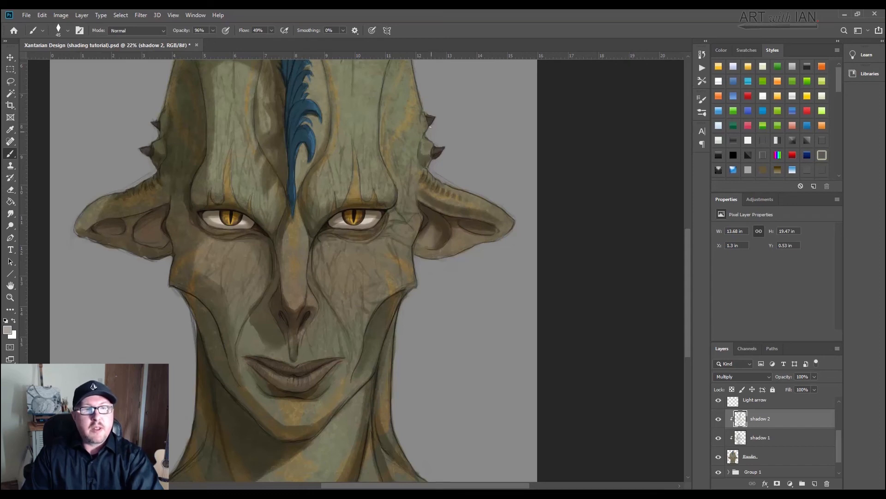
Step: Deepen the broad shadows along the temple ridge and forehead folds, enlarging the brush to 250 px
mouse_move(362, 119)
mouse_down()
mouse_move(348, 336)
mouse_move(348, 240)
mouse_up()
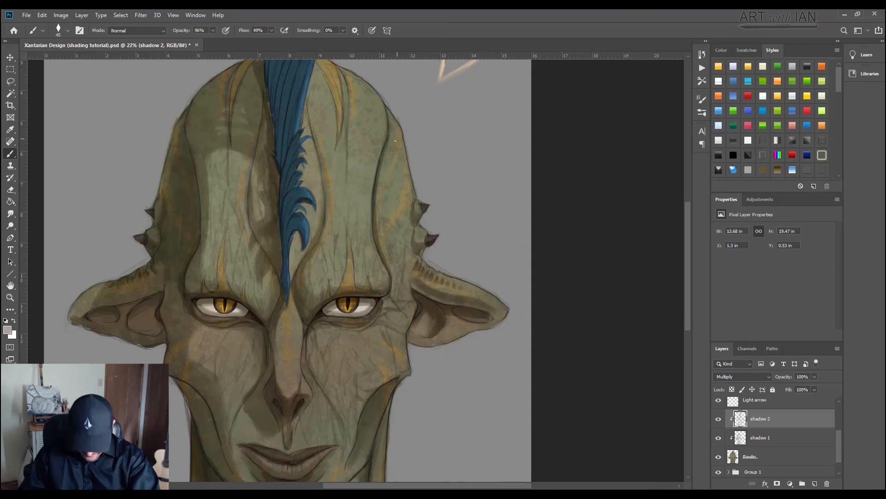
key(bracketright)
key(bracketright)
key(bracketright)
key(bracketright)
key(bracketright)
key(bracketright)
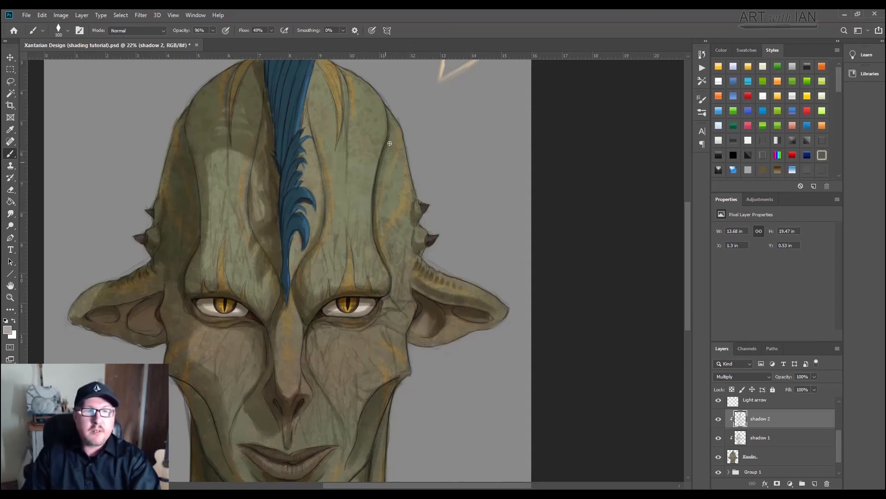
key(bracketright)
key(bracketright)
key(bracketright)
key(bracketright)
key(bracketright)
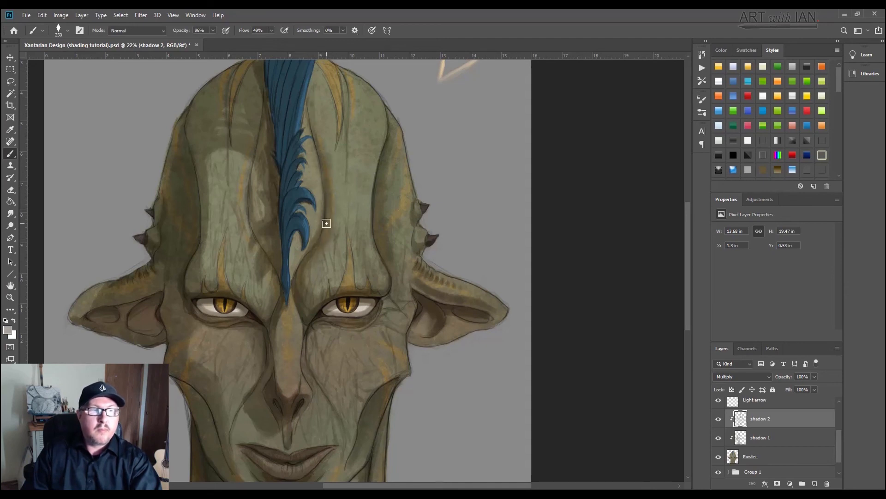
Step: Paint fine creases around the mouth, chin and lower cheeks with a 45 px brush
drag(241, 329, 249, 254)
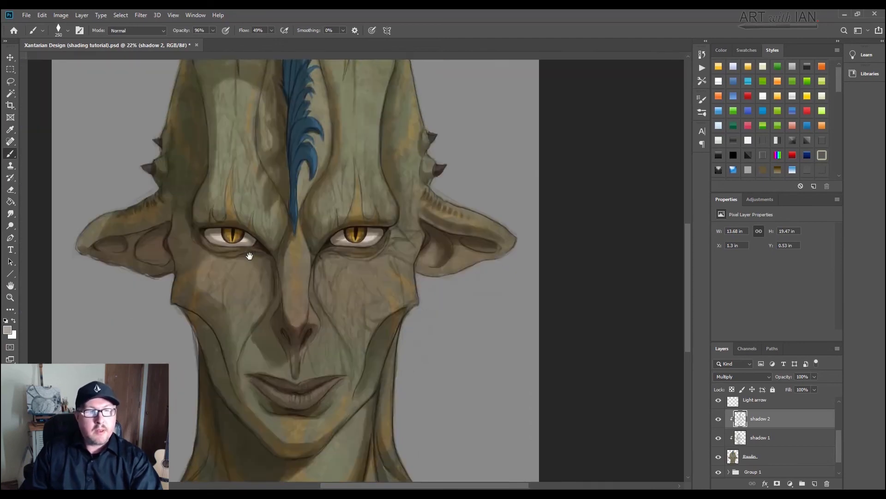
key(bracketleft)
key(bracketleft)
key(bracketleft)
key(bracketleft)
key(bracketleft)
key(bracketleft)
key(bracketleft)
key(bracketleft)
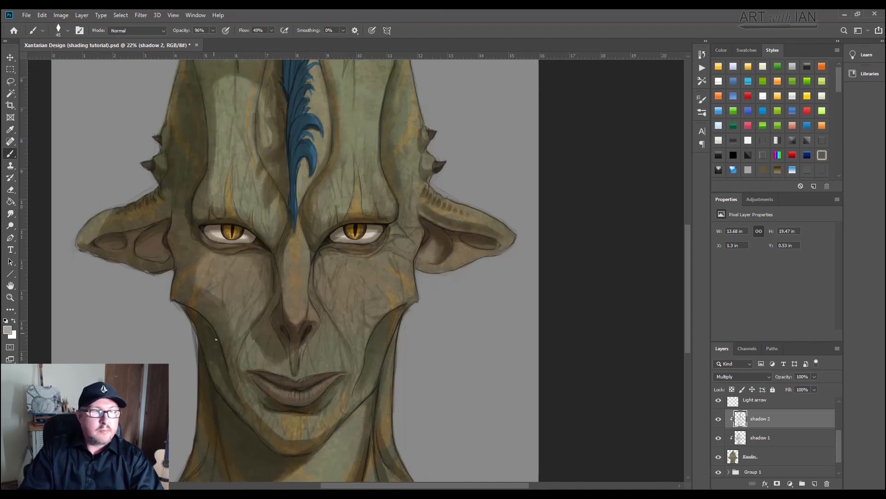
Step: Darken the shadow-side cheek and temple and the sides of the nose with the brush enlarged to 125 px
key(bracketright)
key(bracketright)
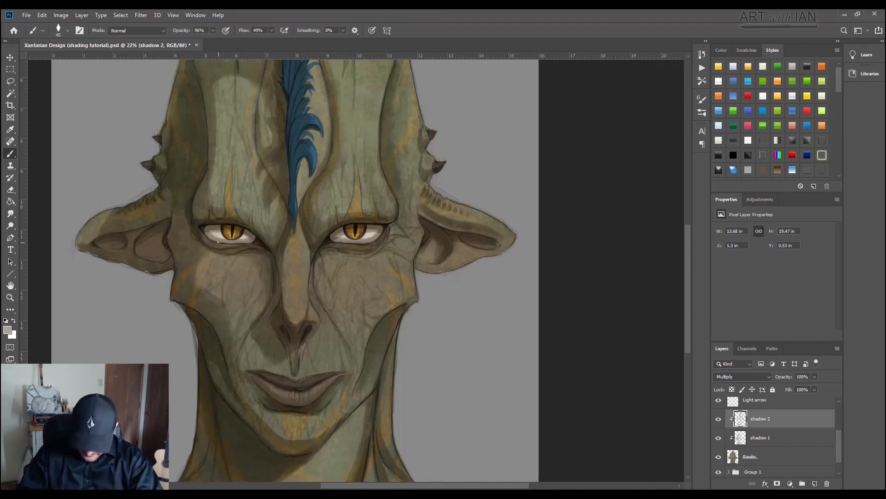
key(bracketright)
key(bracketright)
key(bracketright)
key(bracketright)
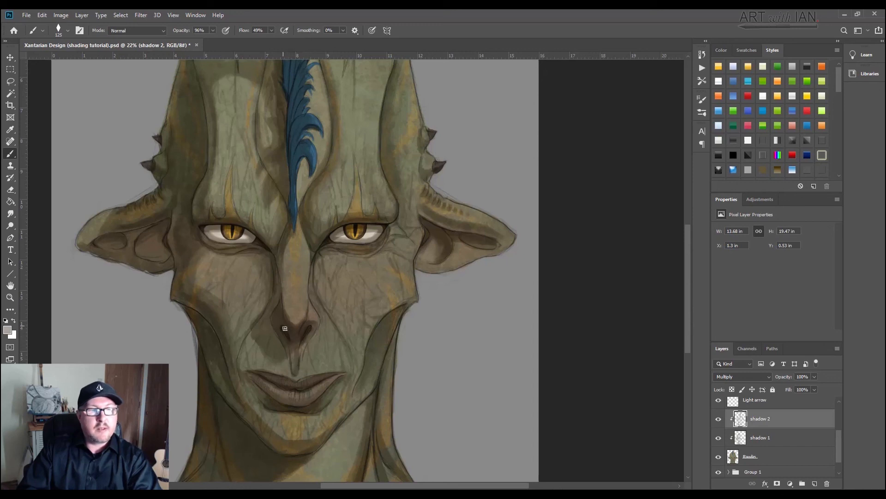
Step: Choose the Soft Round Pressure Opacity and Flow tip for the brush and check the Eraser uses the same tip
scroll(459, 312, down, 4)
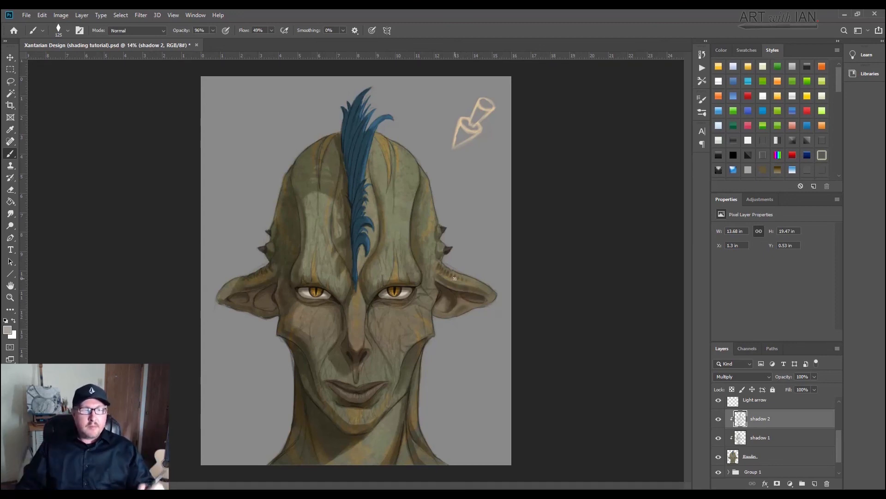
right_click(300, 276)
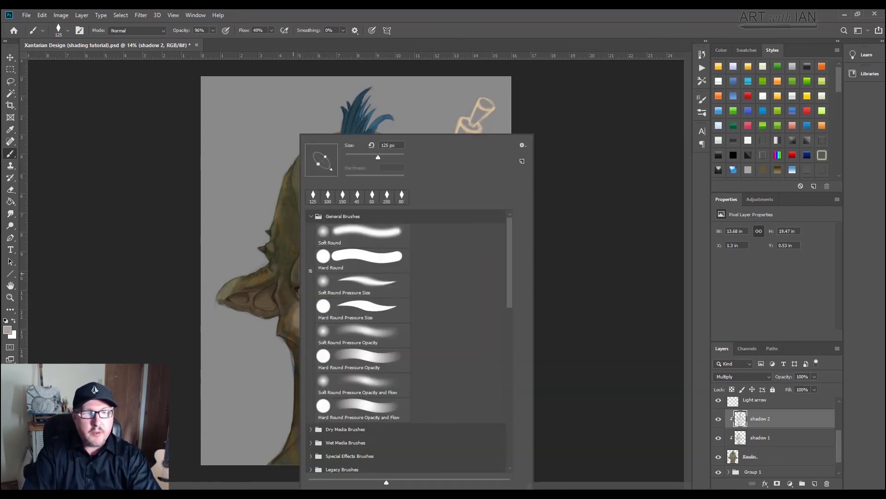
click(353, 379)
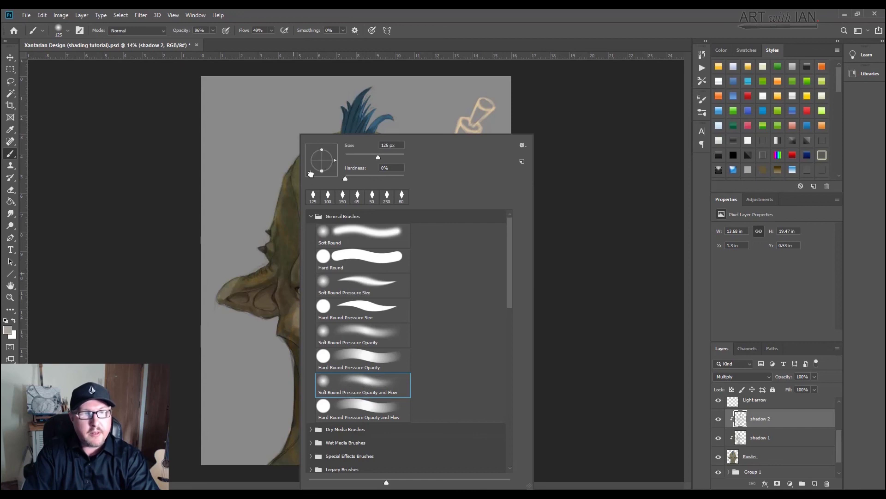
click(10, 190)
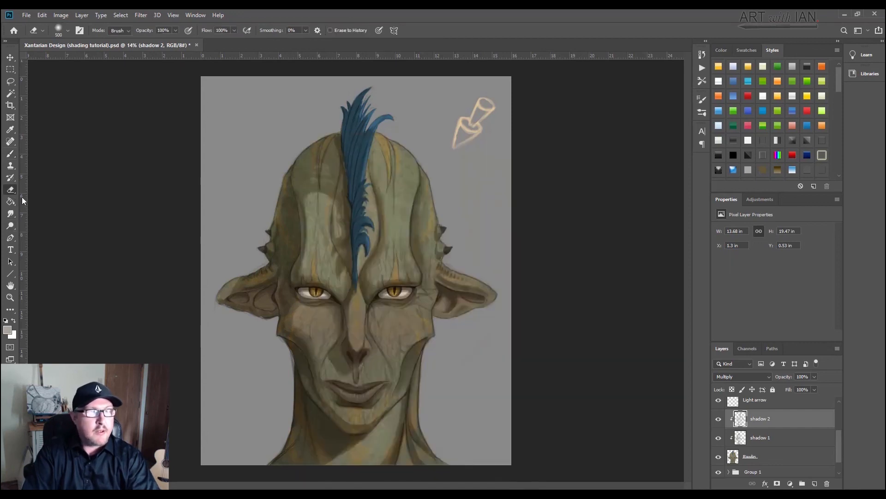
right_click(308, 246)
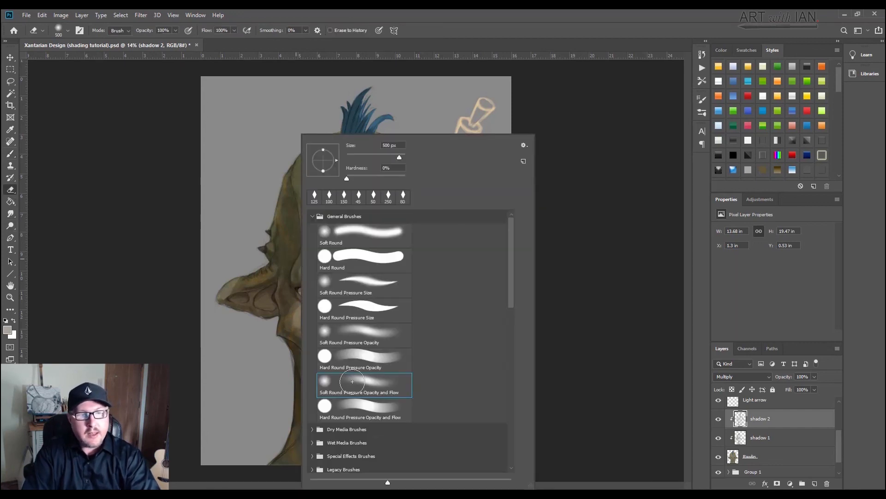
click(152, 307)
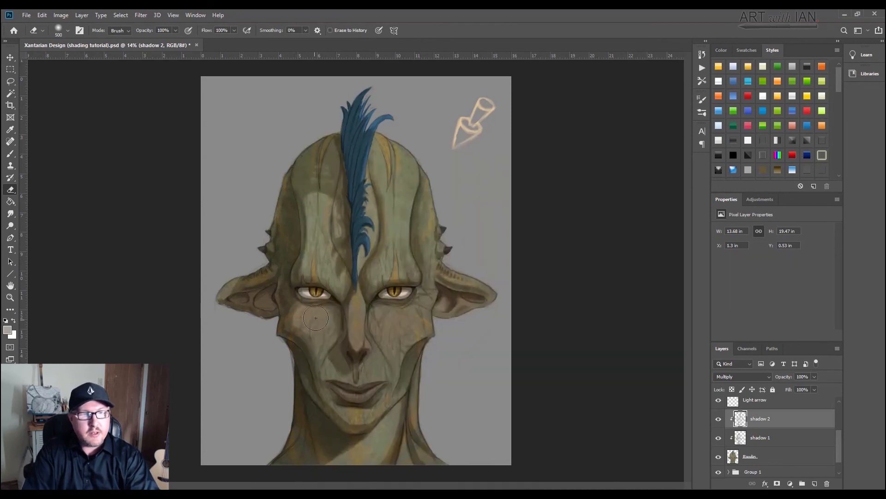
Step: Soften the hard shadow edges on the cheek and brow of shadow 2 with the eraser at 80 to 250 px
key(bracketleft)
key(bracketleft)
key(bracketleft)
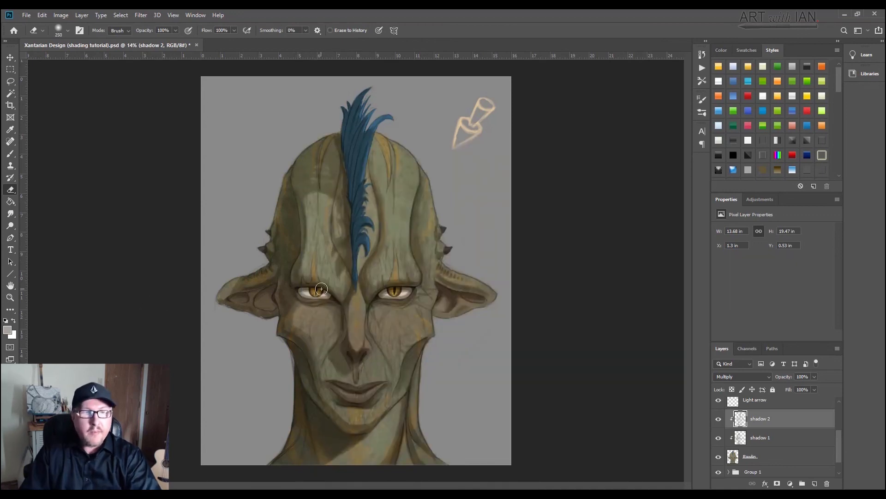
key(bracketleft)
key(bracketleft)
key(bracketleft)
key(bracketleft)
key(bracketleft)
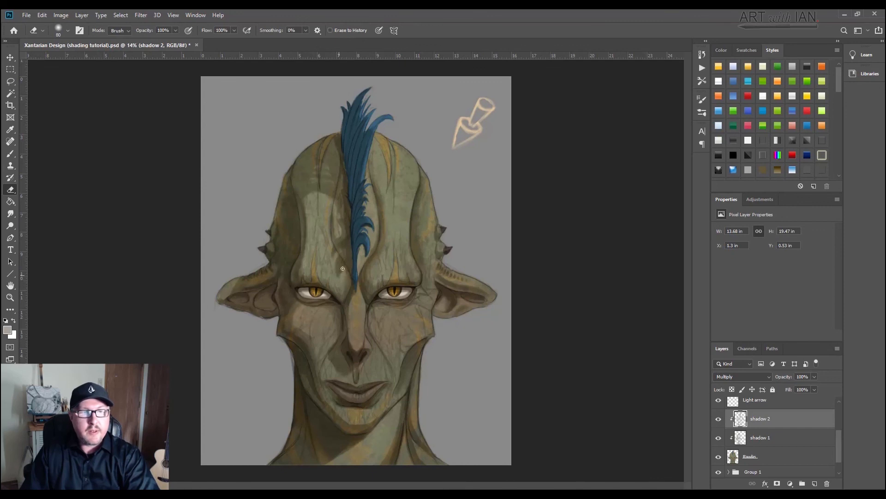
key(bracketright)
key(bracketright)
Step: Select the shadow 1 layer and soften its shadow edges on the brow and forehead with a soft eraser of 175 to 250 px
click(759, 444)
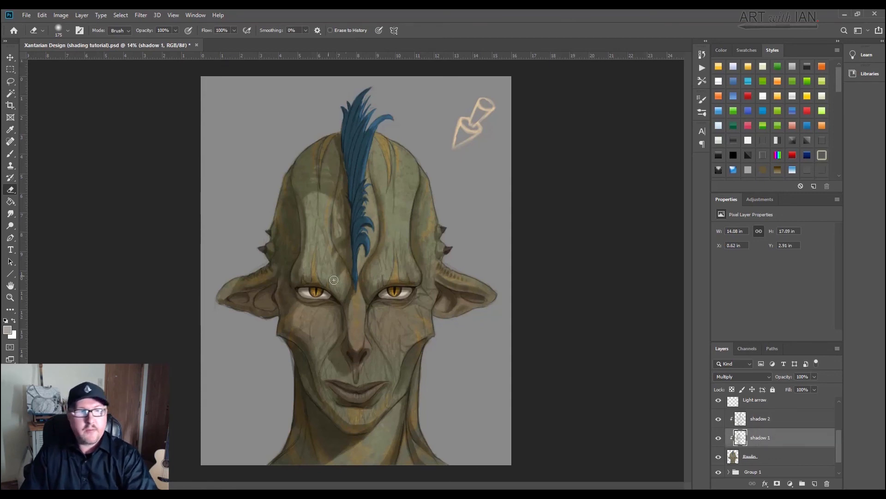
key(bracketleft)
key(bracketleft)
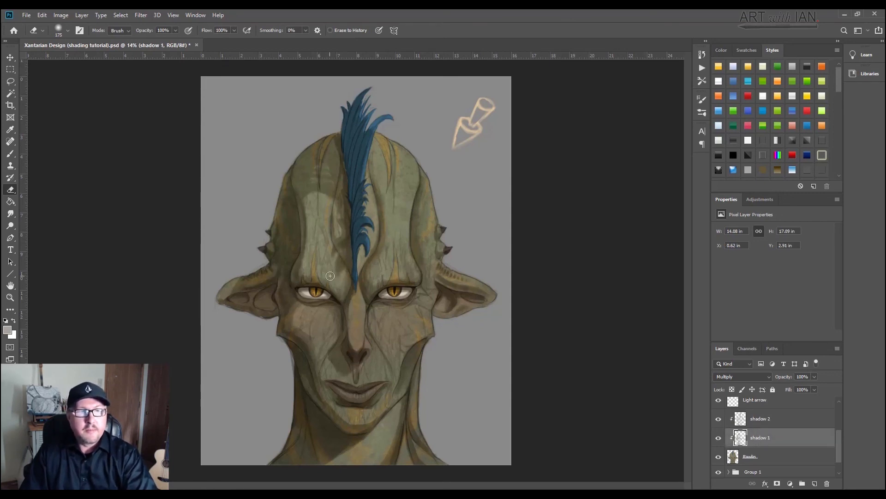
key(bracketright)
key(bracketright)
key(bracketright)
key(bracketright)
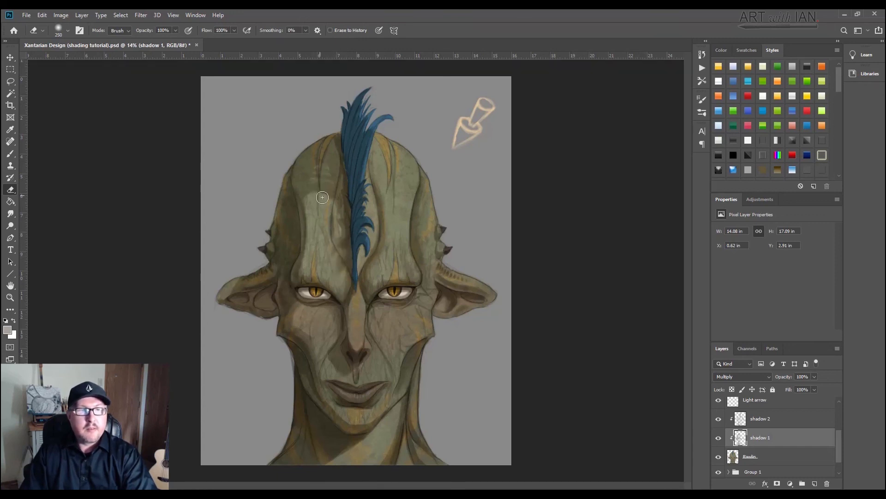
key(bracketleft)
key(bracketleft)
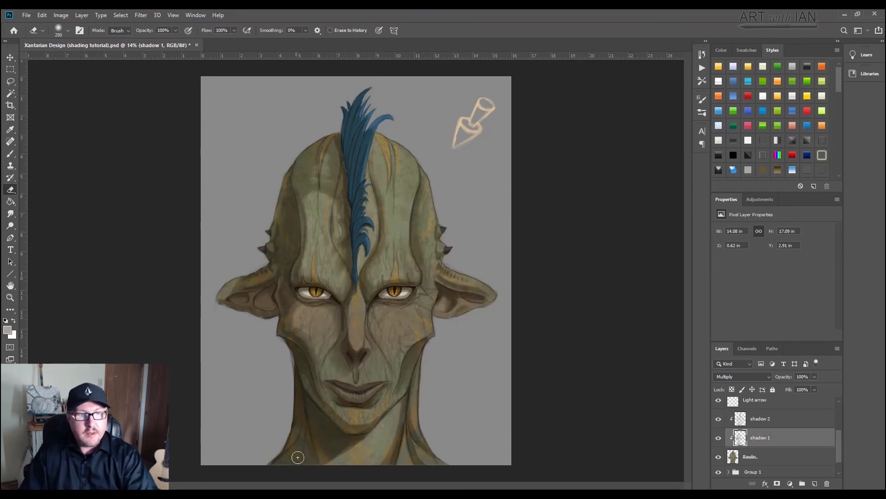
Step: Fade the shadow 1 shading at the base of the neck with the soft eraser enlarged to 600 px
key(bracketright)
key(bracketright)
key(bracketright)
key(bracketright)
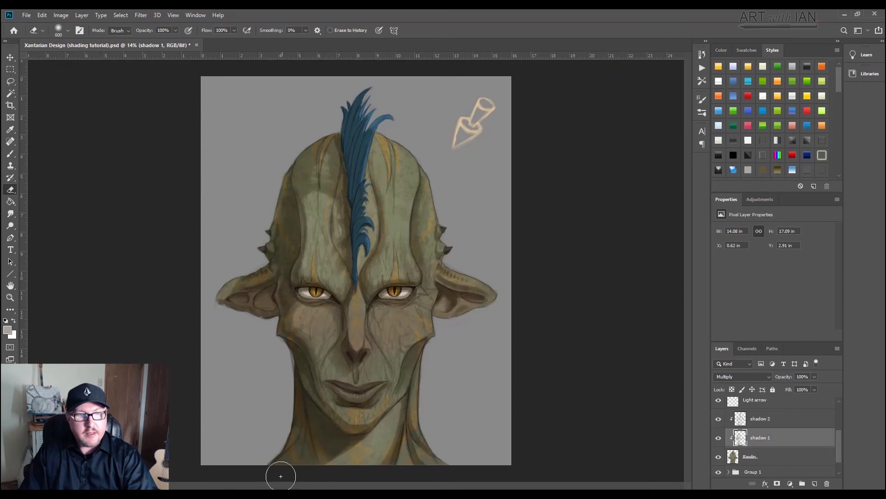
key(bracketright)
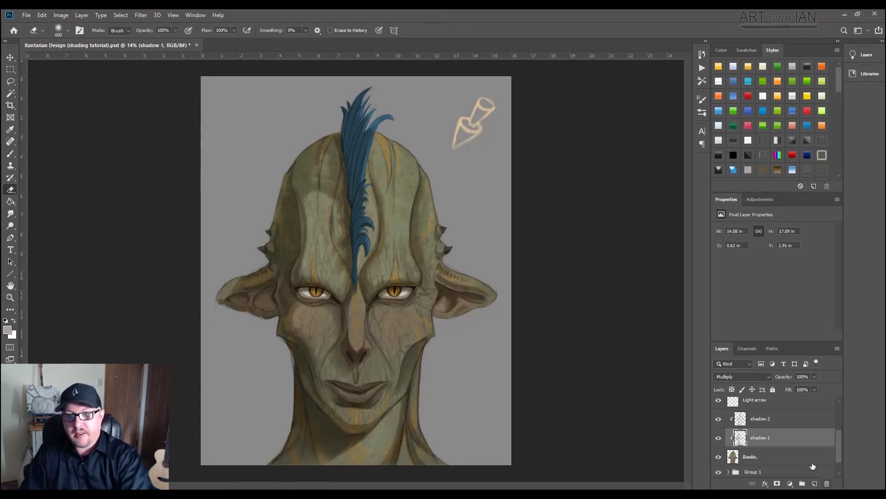
Step: Select the shadow 2 layer and soften its shading at the base of the neck with the eraser at 400 px
click(768, 418)
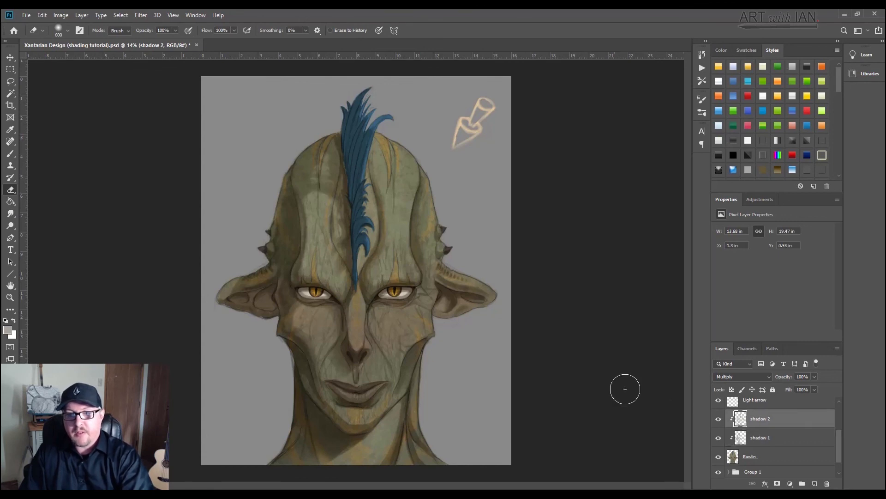
key(bracketleft)
key(bracketleft)
key(bracketleft)
key(bracketright)
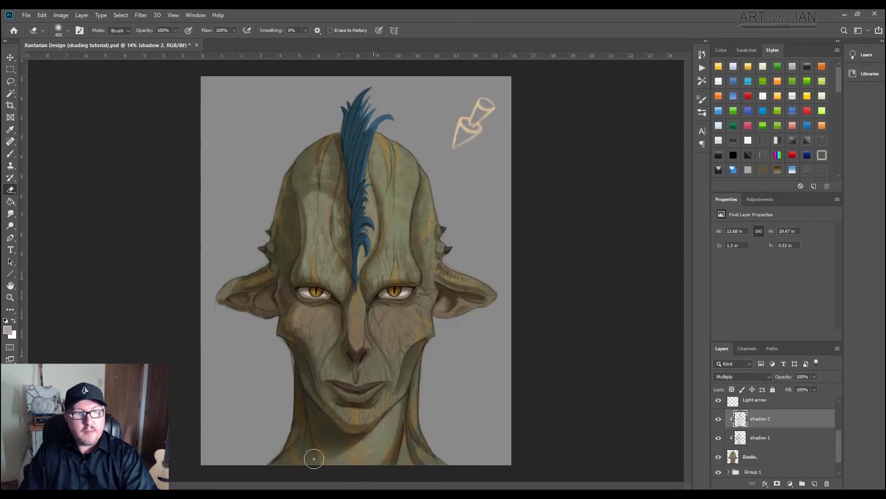
Step: Soften the shadow 2 edges on the forehead and cheek with the eraser reduced from 300 to 200 px
key(bracketleft)
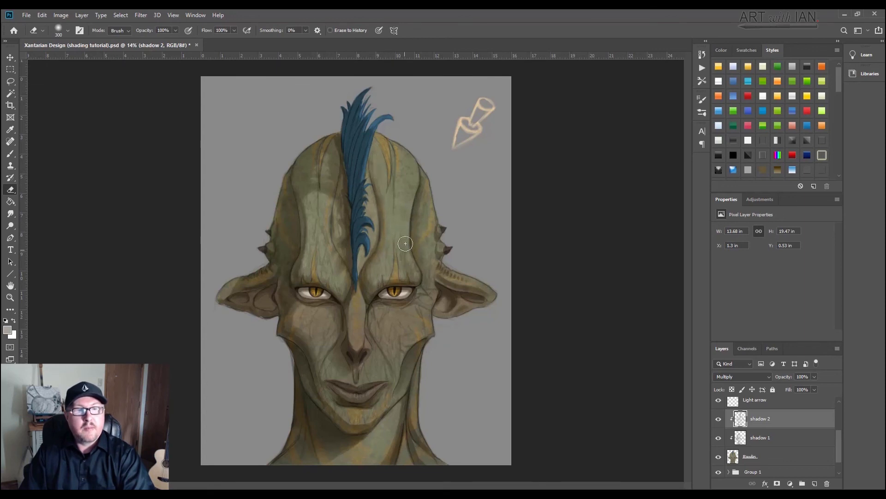
key(bracketleft)
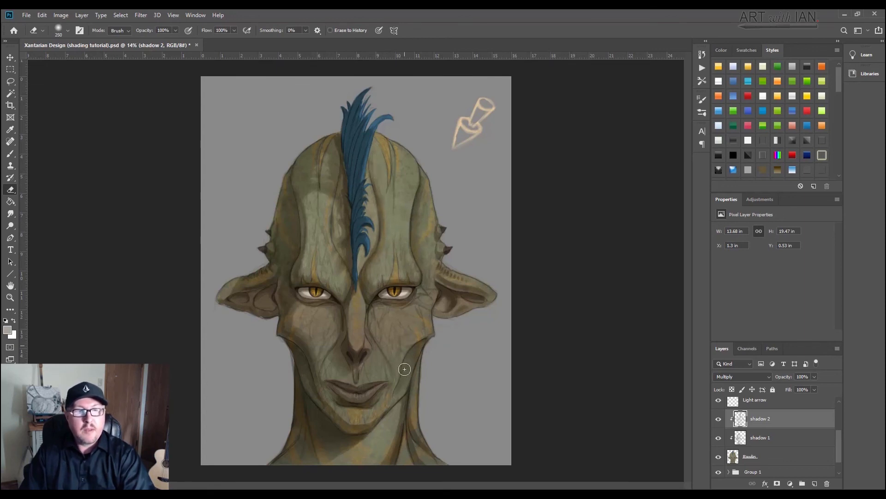
key(bracketleft)
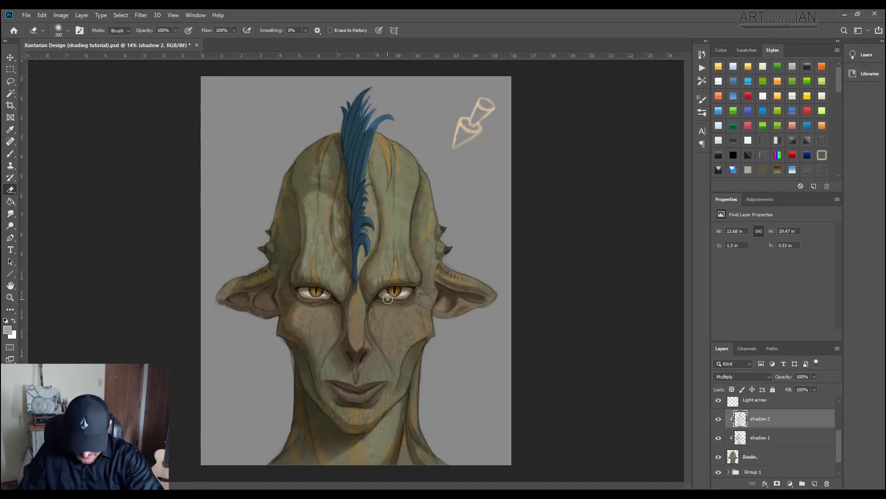
Step: Refine the shadow 2 shading around the eyes with a small soft eraser of 100 to 90 px
key(bracketleft)
key(bracketleft)
key(bracketleft)
key(bracketleft)
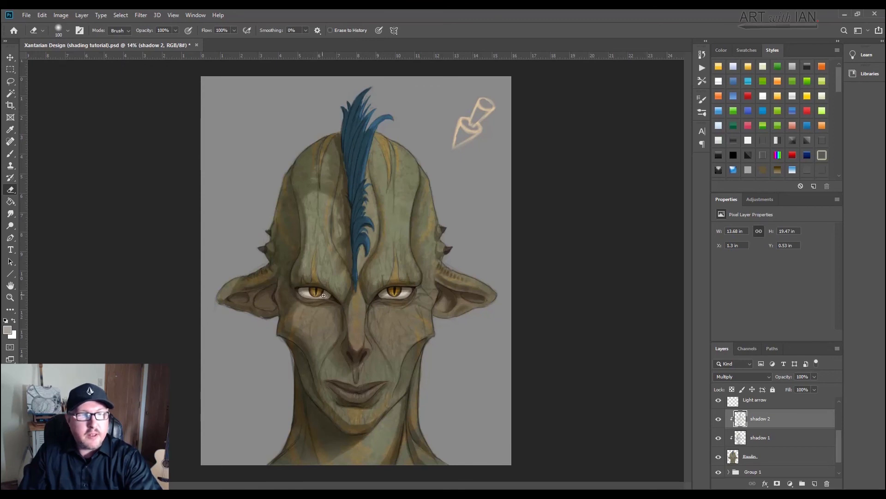
key(bracketleft)
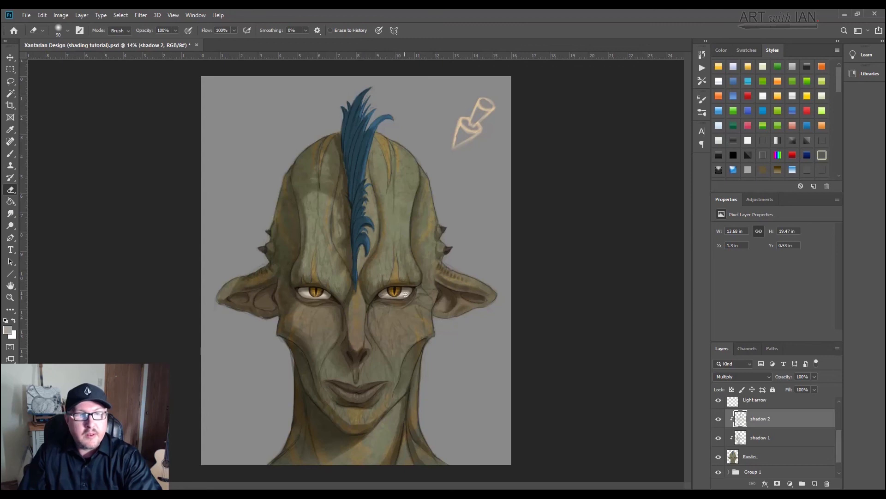